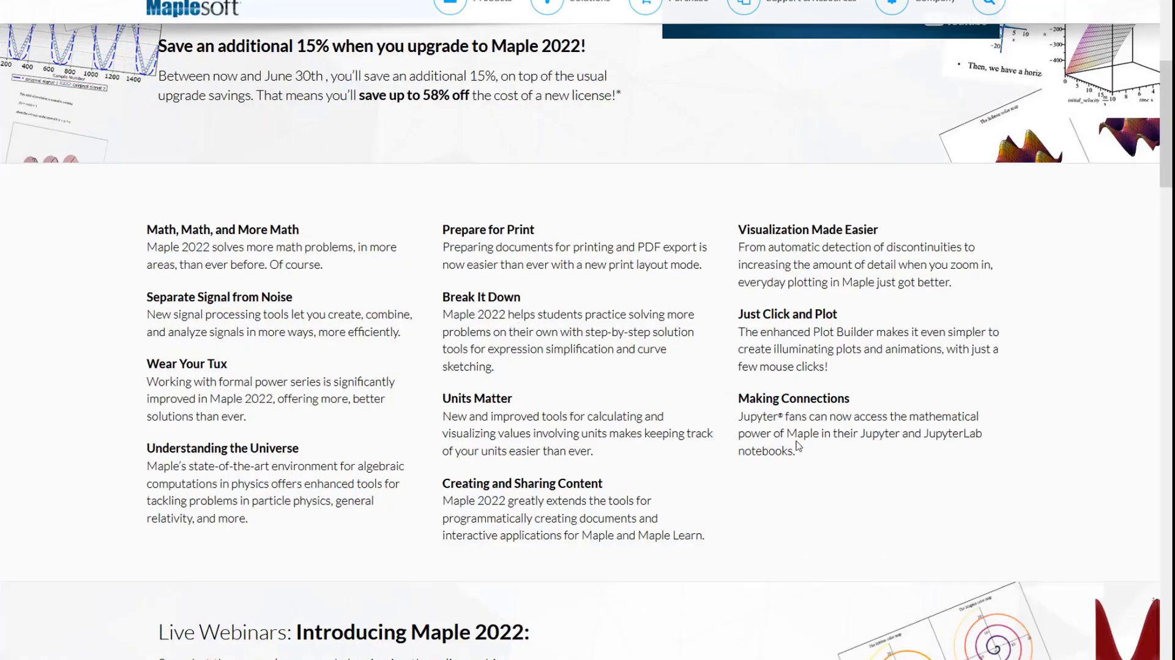
Expand the Advanced Math, Step-by-Step Solutions, Signal Processing and Connectivity sections, then return to 'Wondering If You Should Upgrade?'.
{"action": "scroll", "coordinate": [566, 496], "scroll_direction": "down", "scroll_amount": 15}
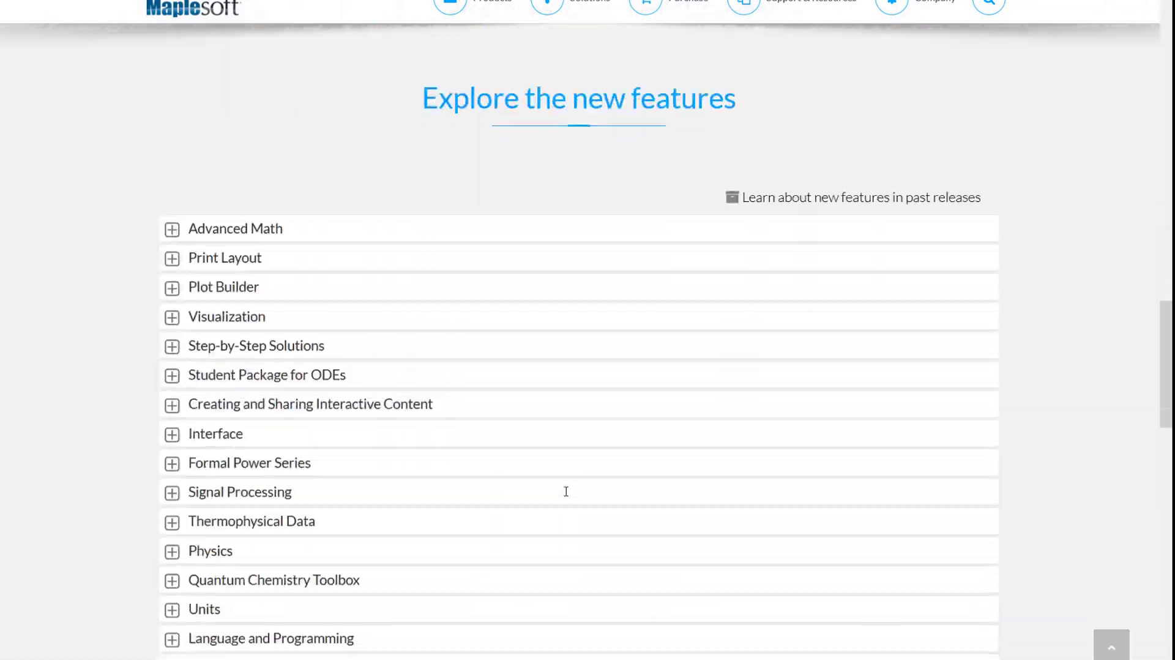
{"action": "scroll", "coordinate": [566, 492], "scroll_direction": "down", "scroll_amount": 1}
{"action": "left_click", "coordinate": [172, 151]}
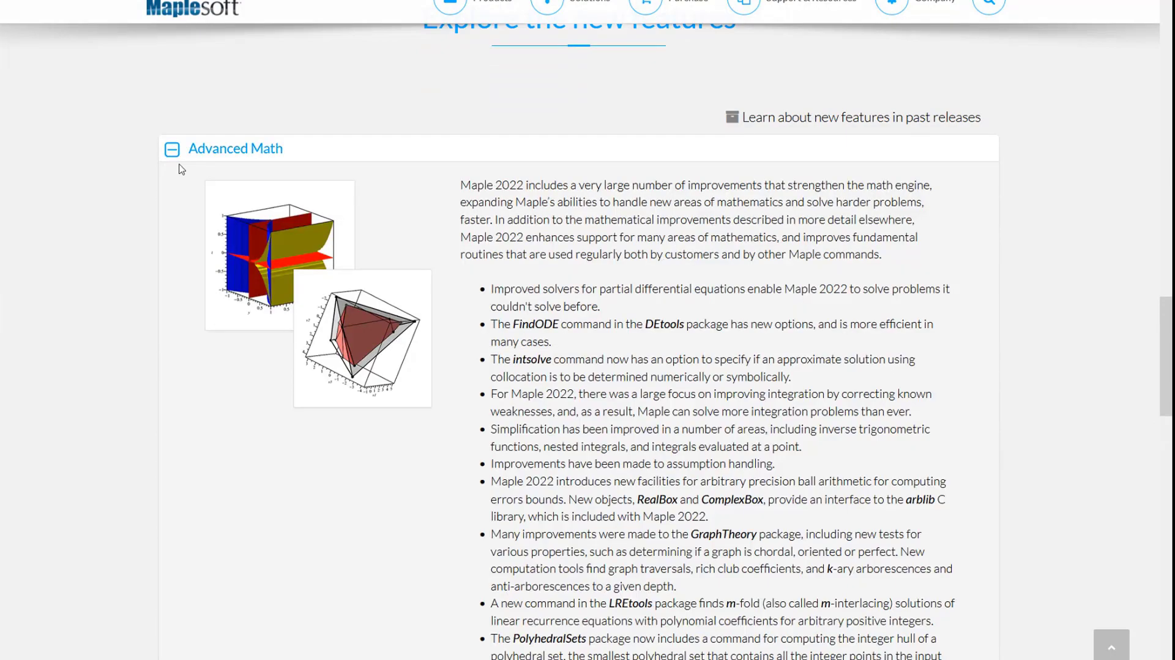
{"action": "scroll", "coordinate": [541, 325], "scroll_direction": "down", "scroll_amount": 8}
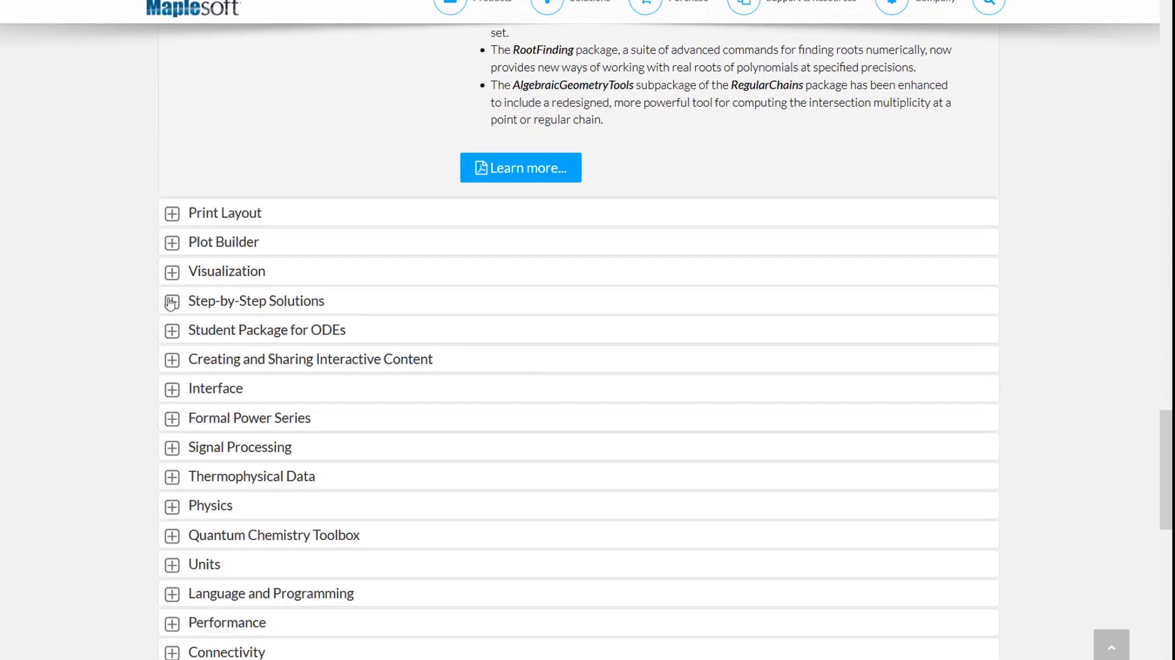
{"action": "left_click", "coordinate": [168, 302]}
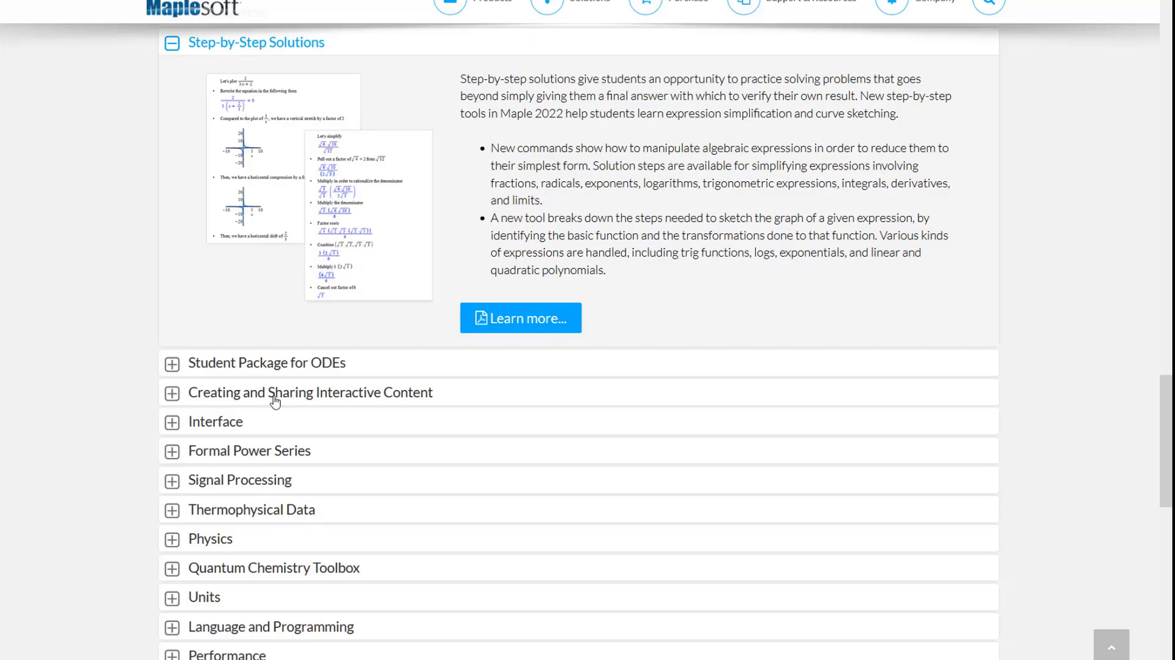
{"action": "scroll", "coordinate": [275, 401], "scroll_direction": "down", "scroll_amount": 1}
{"action": "left_click", "coordinate": [275, 401]}
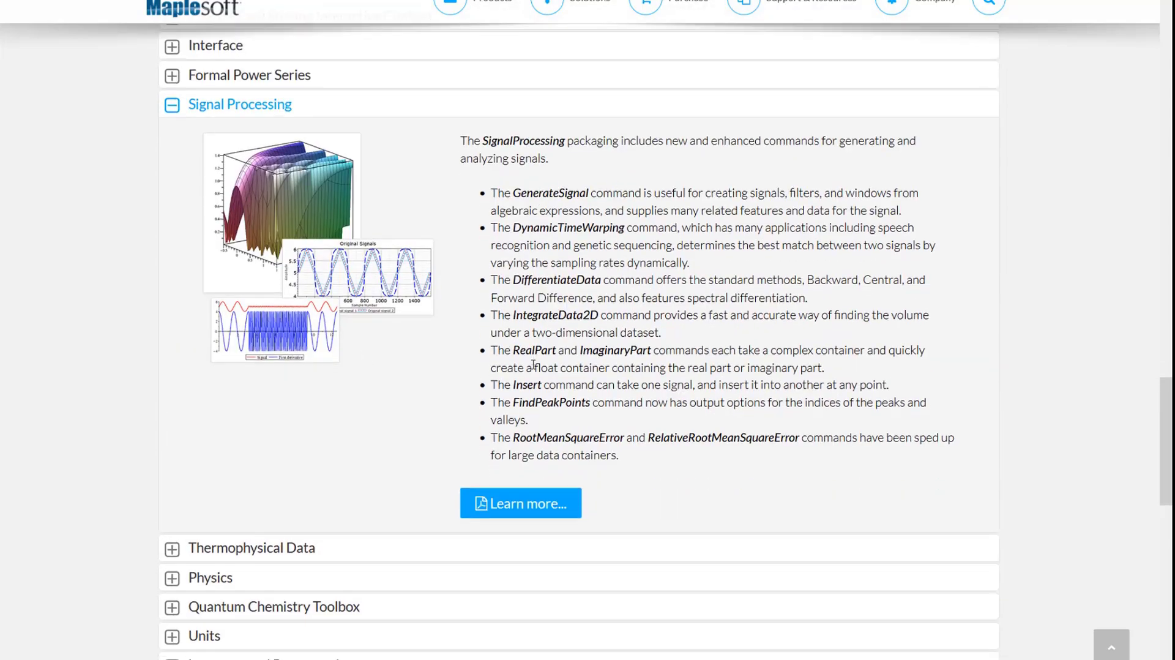
{"action": "scroll", "coordinate": [369, 436], "scroll_direction": "down", "scroll_amount": 4}
{"action": "left_click", "coordinate": [197, 493]}
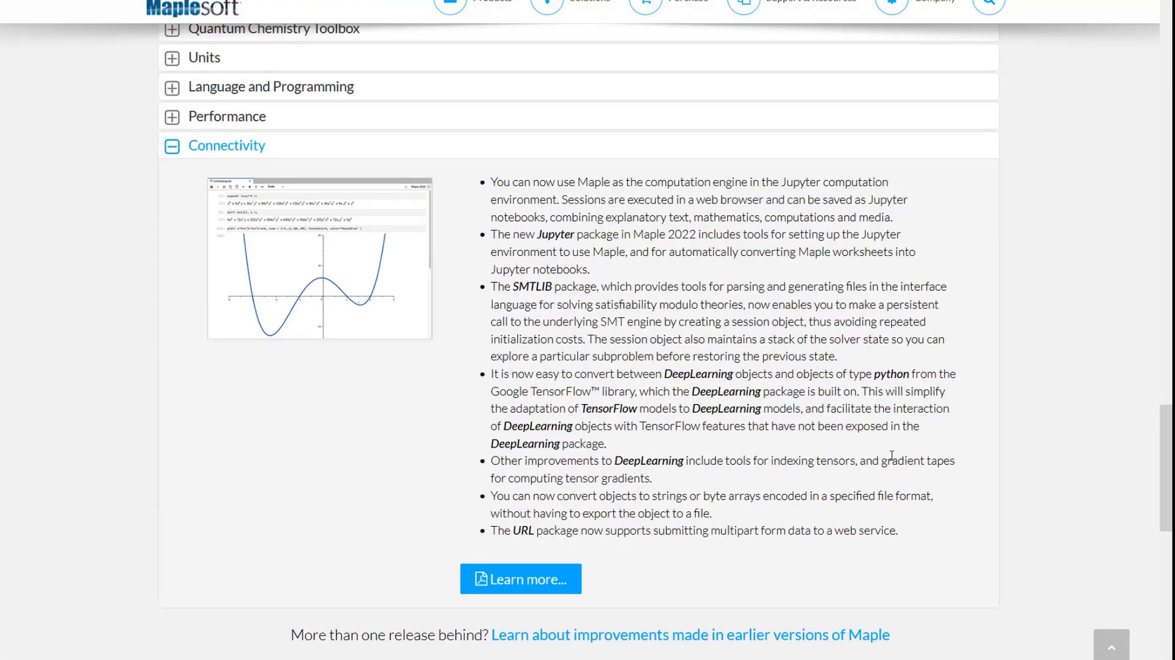
{"action": "scroll", "coordinate": [891, 455], "scroll_direction": "up", "scroll_amount": 14}
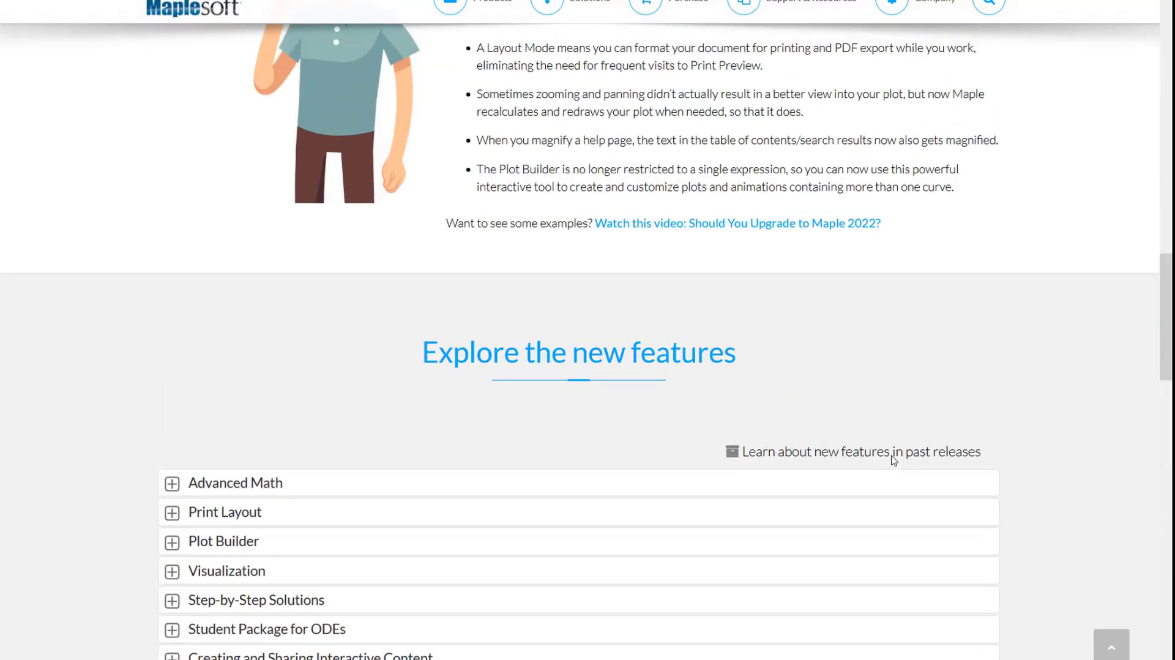
{"action": "scroll", "coordinate": [894, 459], "scroll_direction": "up", "scroll_amount": 4}
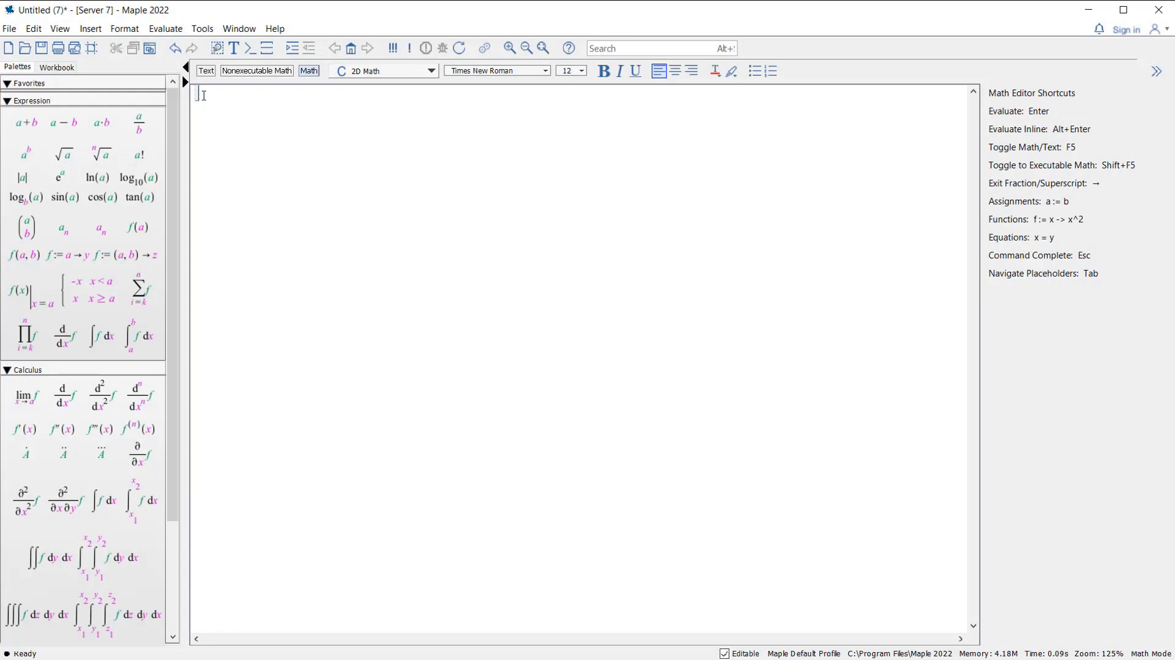
Plot tan(x) as a 2D plot from the context panel, then plot 1/(1-x).
{"action": "type", "text": "tan(x)"}
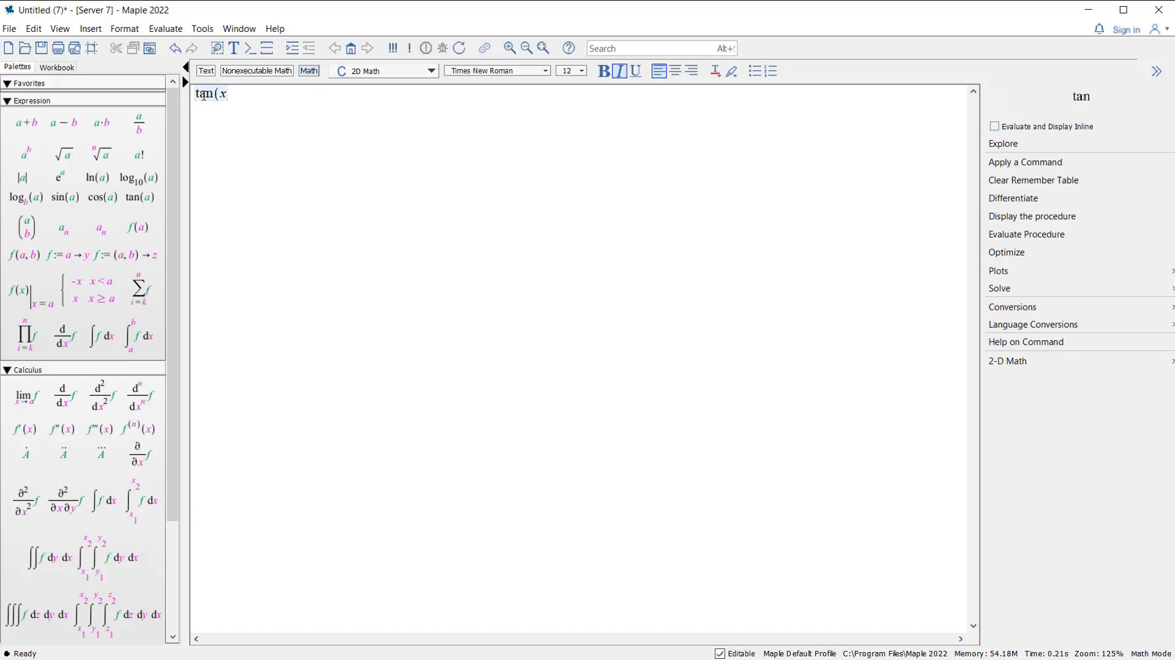
{"action": "left_click", "coordinate": [1113, 121]}
{"action": "left_click", "coordinate": [236, 545]}
{"action": "type", "text": "plot("}
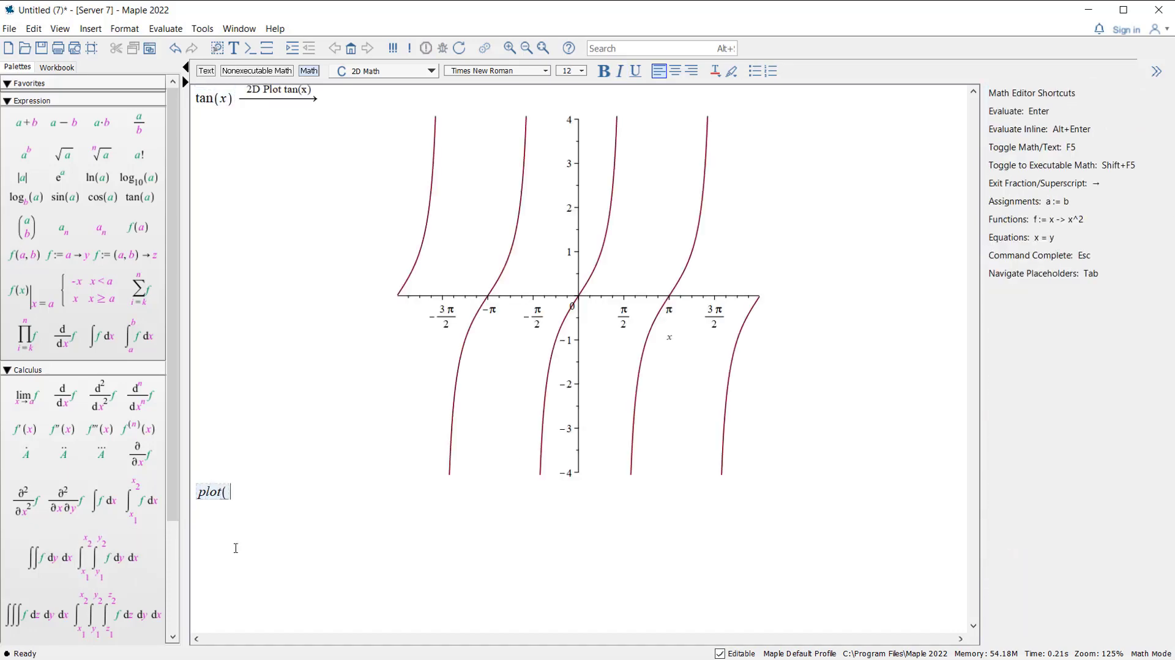
{"action": "type", "text": "1/(1-x"}
{"action": "key", "text": "Right"}
{"action": "type", "text": ")"}
{"action": "key", "text": "Return"}
Plot ceil(abs(x)) and ceil(x) with plot commands.
{"action": "type", "text": "plot"}
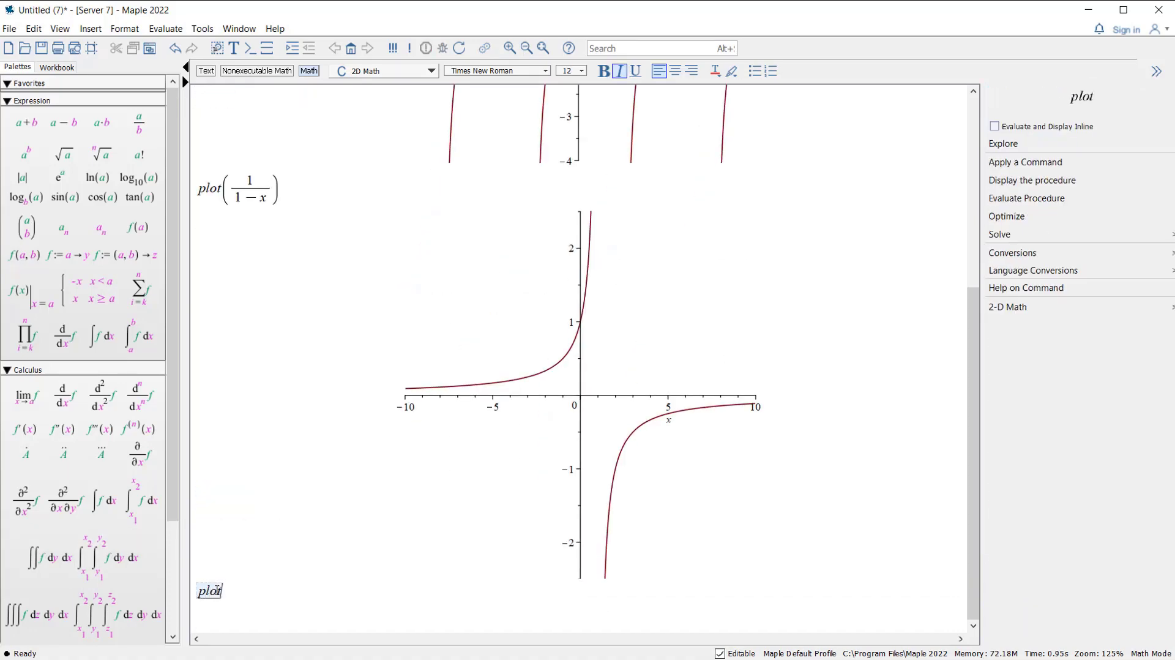
{"action": "type", "text": "(ceil(abs(x)))"}
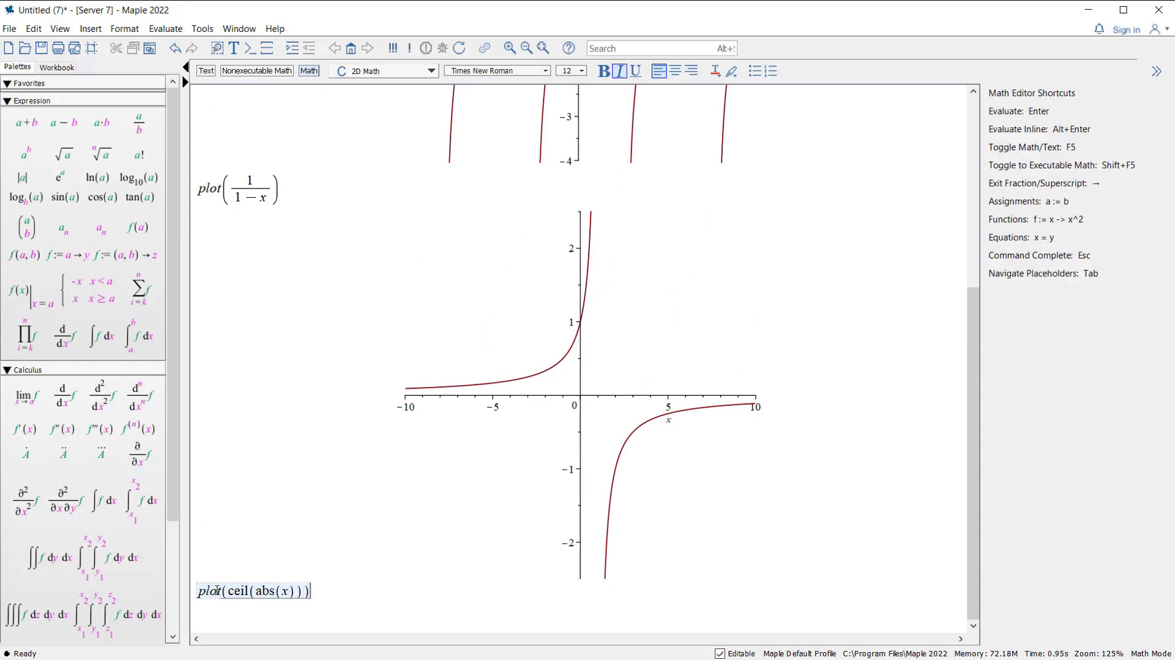
{"action": "key", "text": "Return"}
{"action": "type", "text": "plot(ceil(x))"}
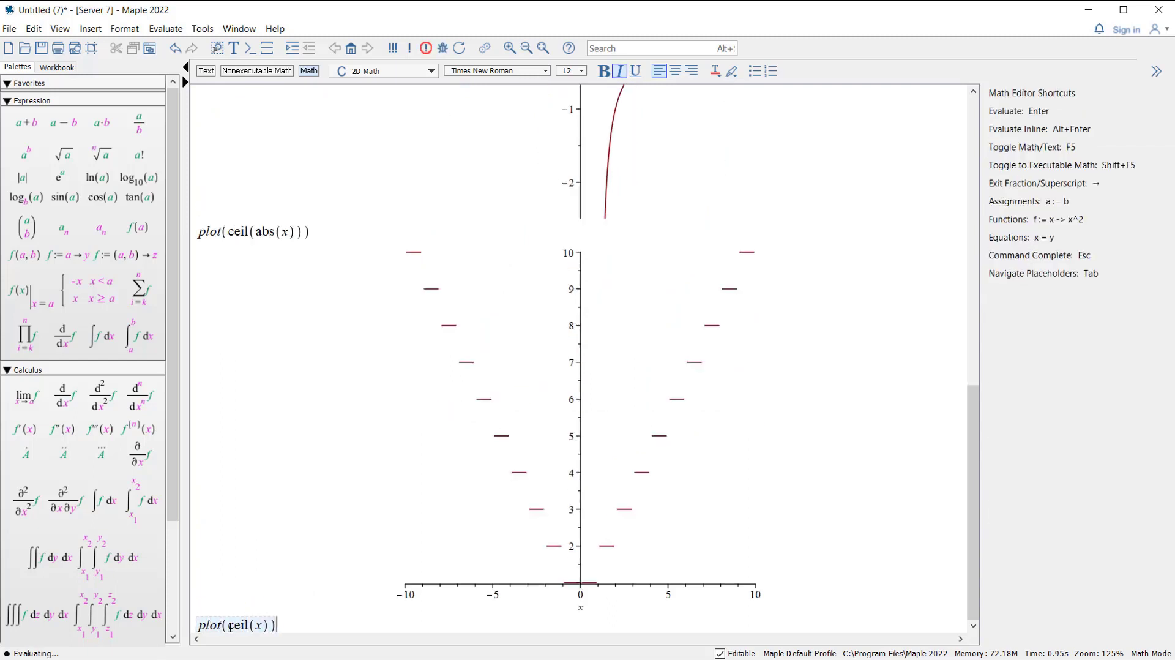
{"action": "key", "text": "Return"}
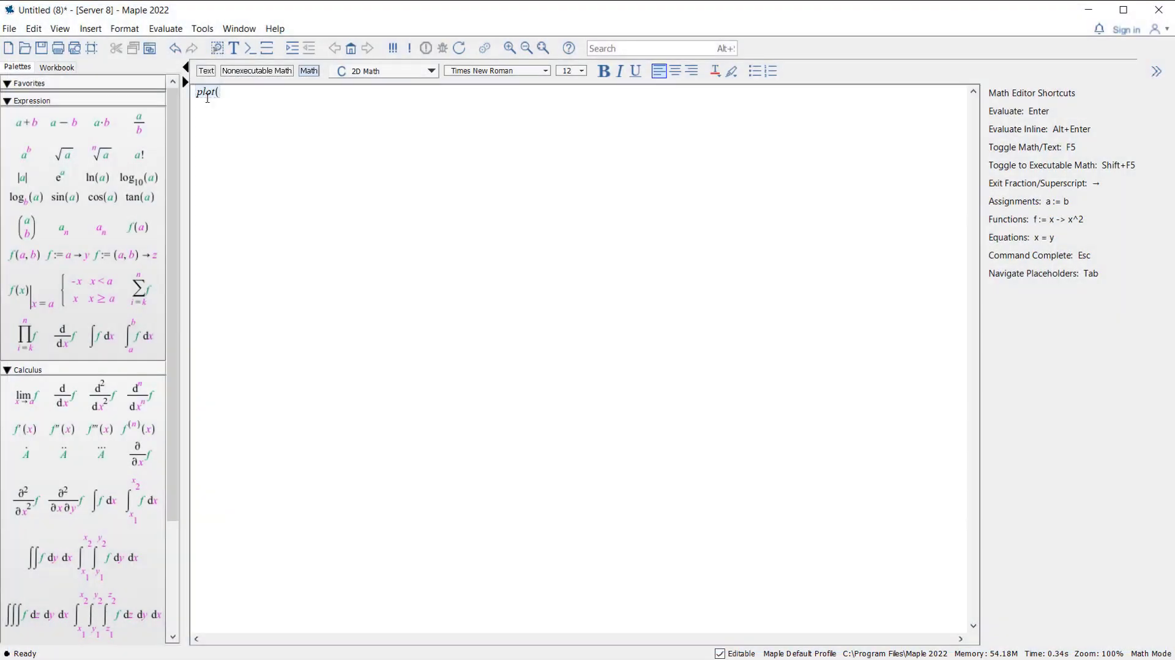
Plot x*sin(1/x^4), zoom into its central oscillations, and enlarge the plot.
{"action": "type", "text": "x*sin(1/x^4"}
{"action": "key", "text": "Right"}
{"action": "key", "text": "Right"}
{"action": "type", "text": "))"}
{"action": "key", "text": "Return"}
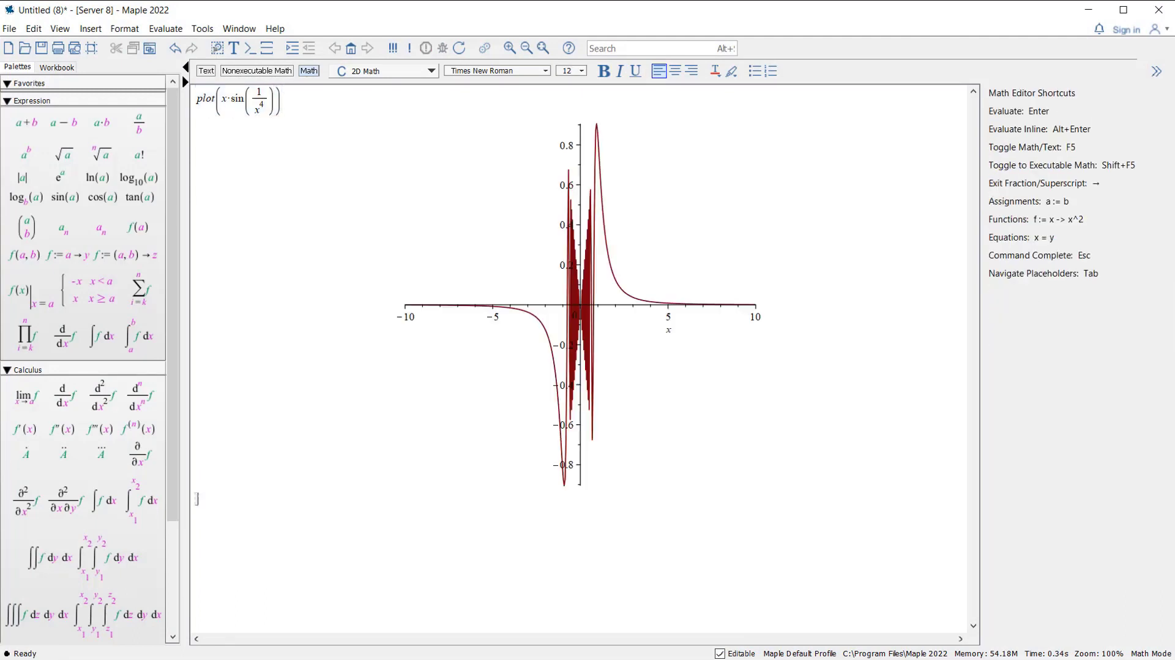
{"action": "left_click", "coordinate": [673, 435]}
{"action": "left_click", "coordinate": [426, 71]}
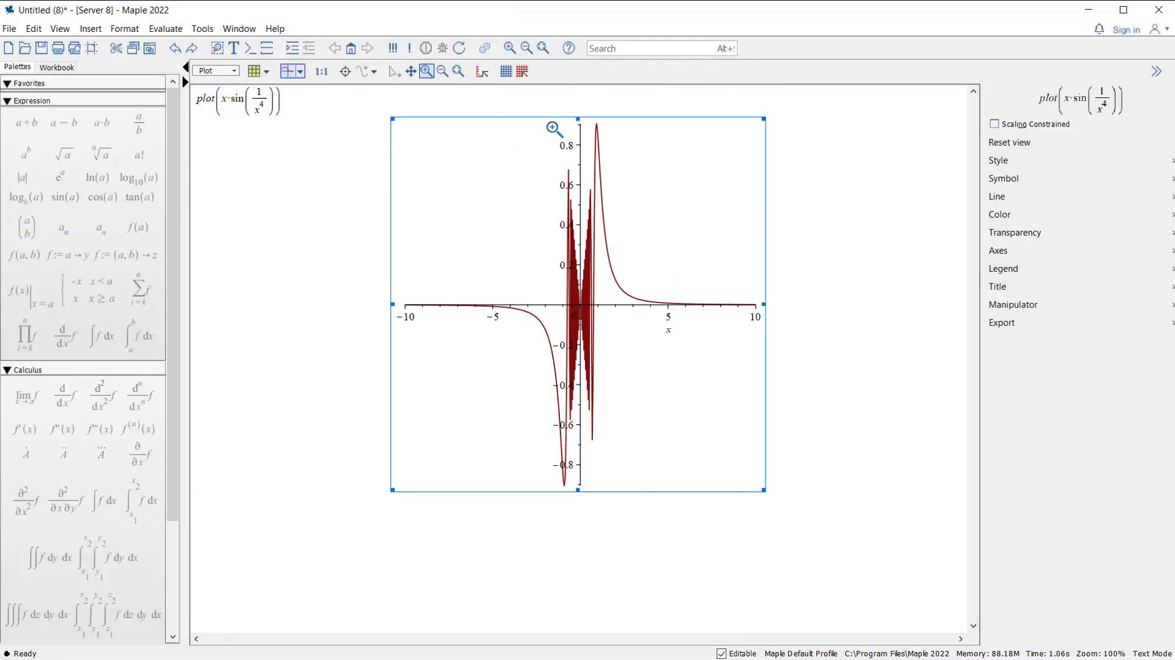
{"action": "left_click_drag", "start_coordinate": [557, 126], "coordinate": [609, 497]}
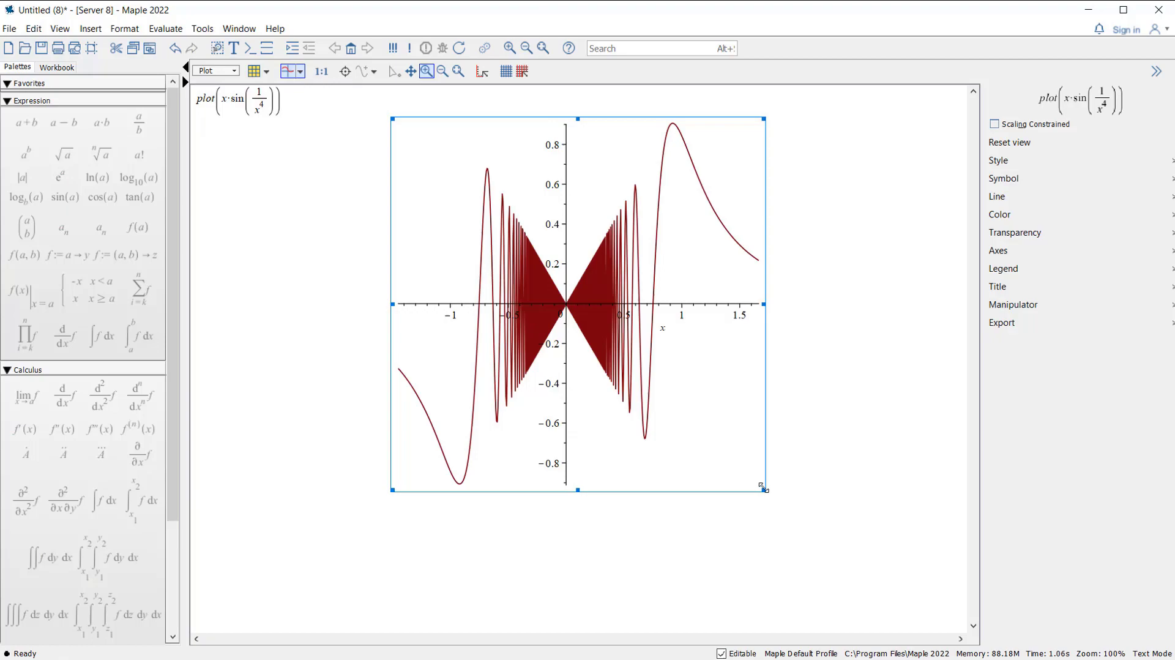
{"action": "left_click_drag", "start_coordinate": [838, 498], "coordinate": [838, 497]}
Plot sin(x) and pan it to show x from about 1 to 13.
{"action": "left_click", "coordinate": [213, 509]}
{"action": "type", "text": "plot(sin"}
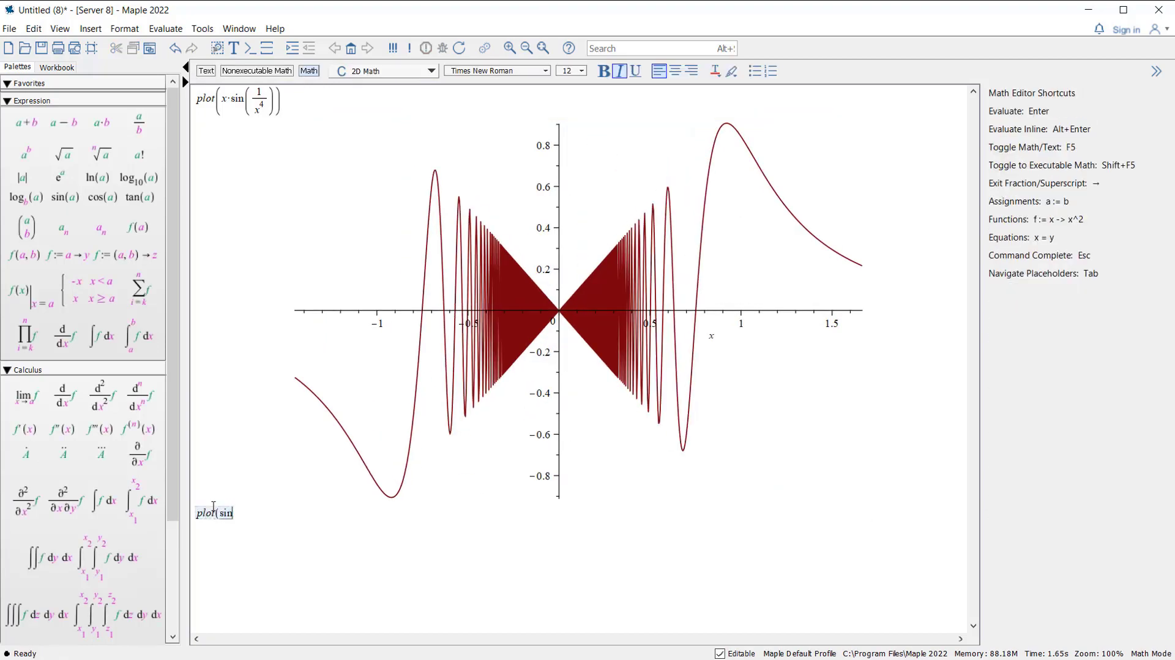
{"action": "type", "text": "(x))"}
{"action": "key", "text": "Return"}
{"action": "left_click", "coordinate": [661, 332]}
{"action": "left_click_drag", "start_coordinate": [661, 333], "coordinate": [490, 409]}
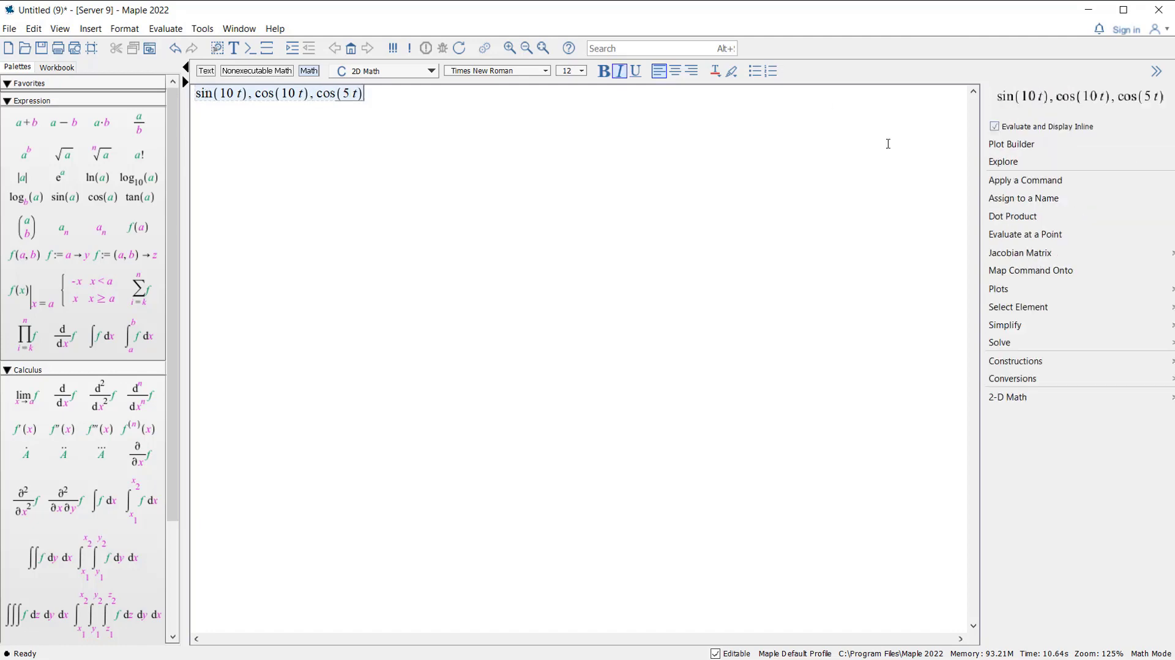
In Plot Builder, try the 2-D polar, animated curve, conformal and 3-D spacecurve plot types.
{"action": "left_click", "coordinate": [1016, 144]}
{"action": "left_click", "coordinate": [1077, 125]}
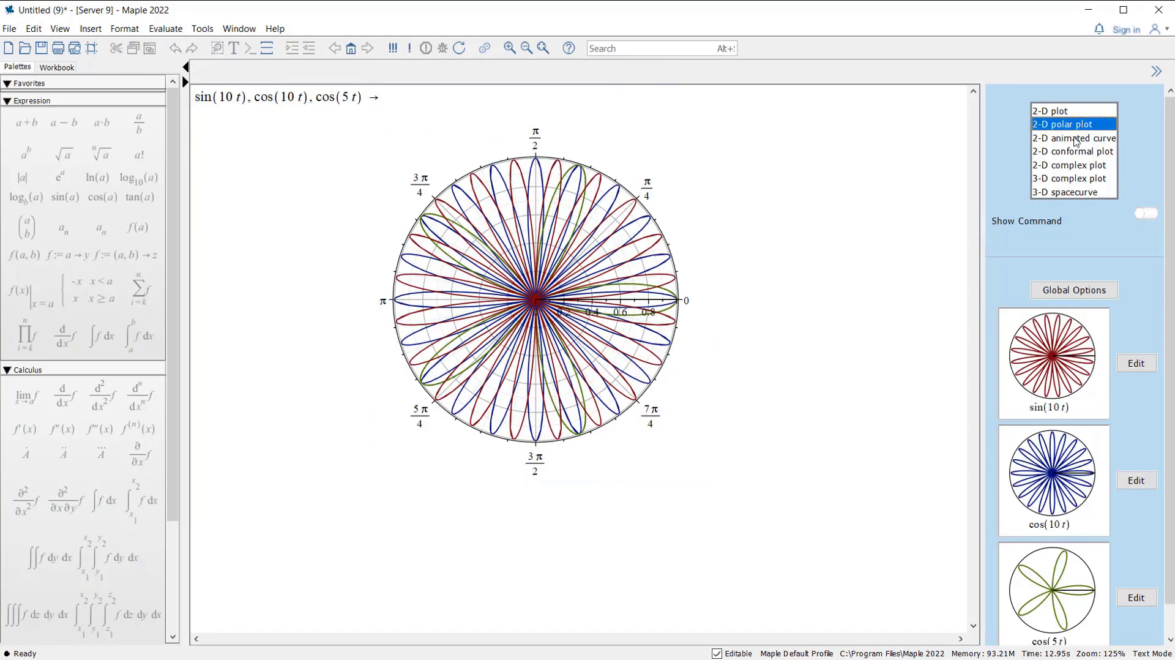
{"action": "left_click", "coordinate": [1077, 137]}
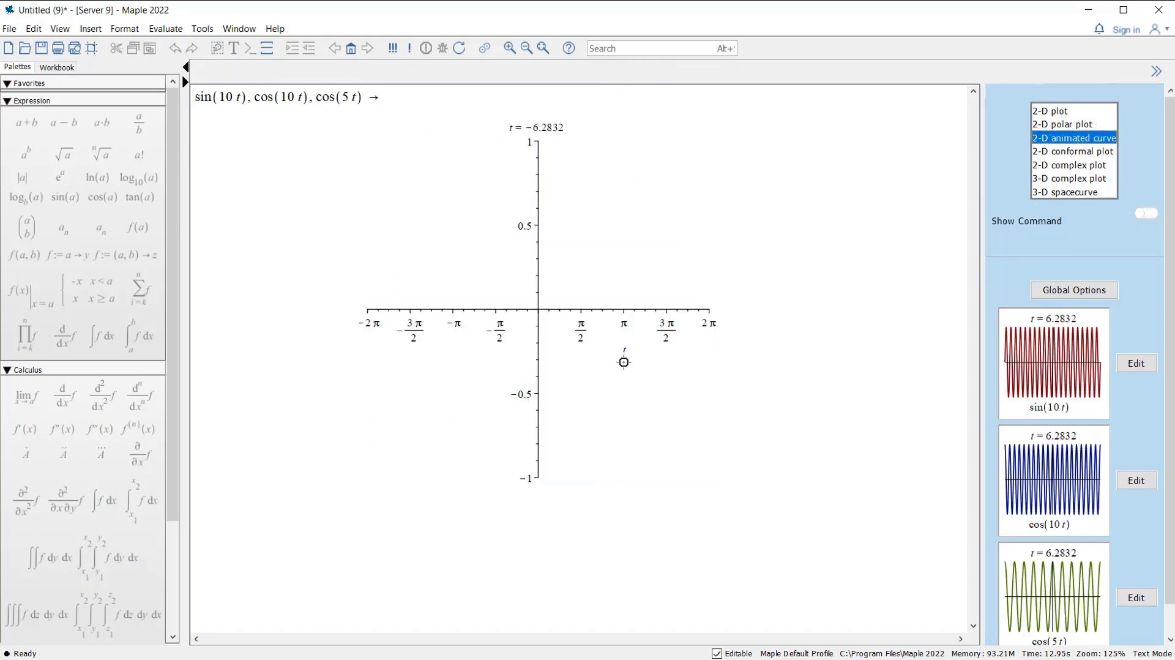
{"action": "left_click", "coordinate": [1080, 151]}
{"action": "left_click", "coordinate": [1078, 192]}
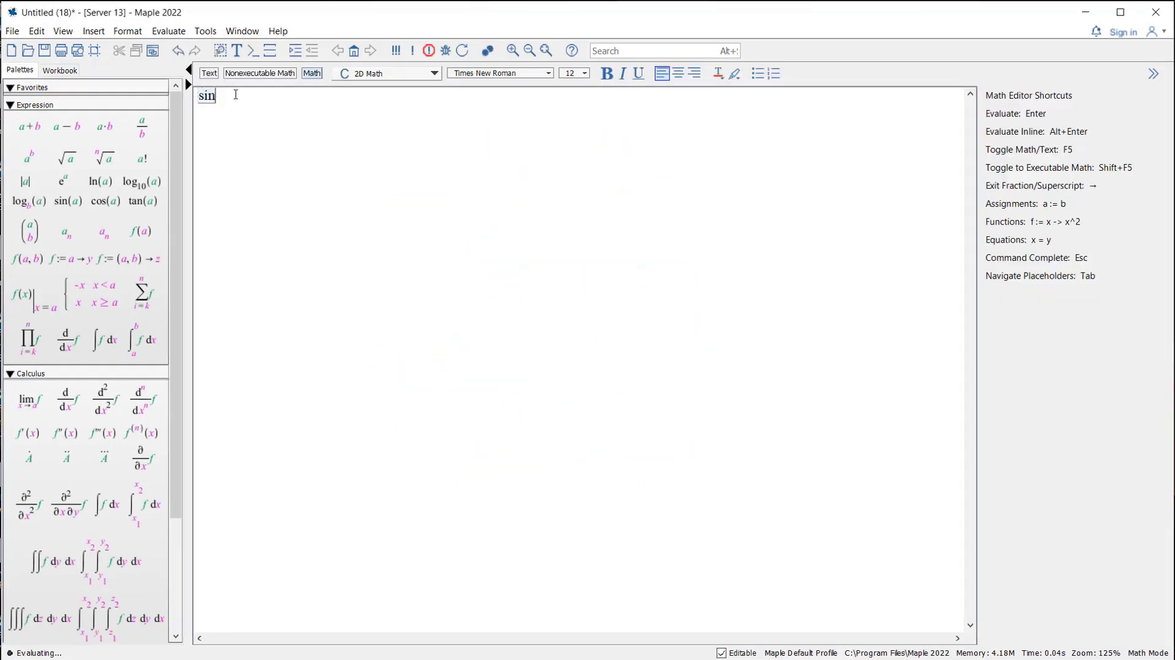
Enter sin(x)/x, sin(x)/2x, sin(2x)/x and plot all three together.
{"action": "type", "text": "(x)/x"}
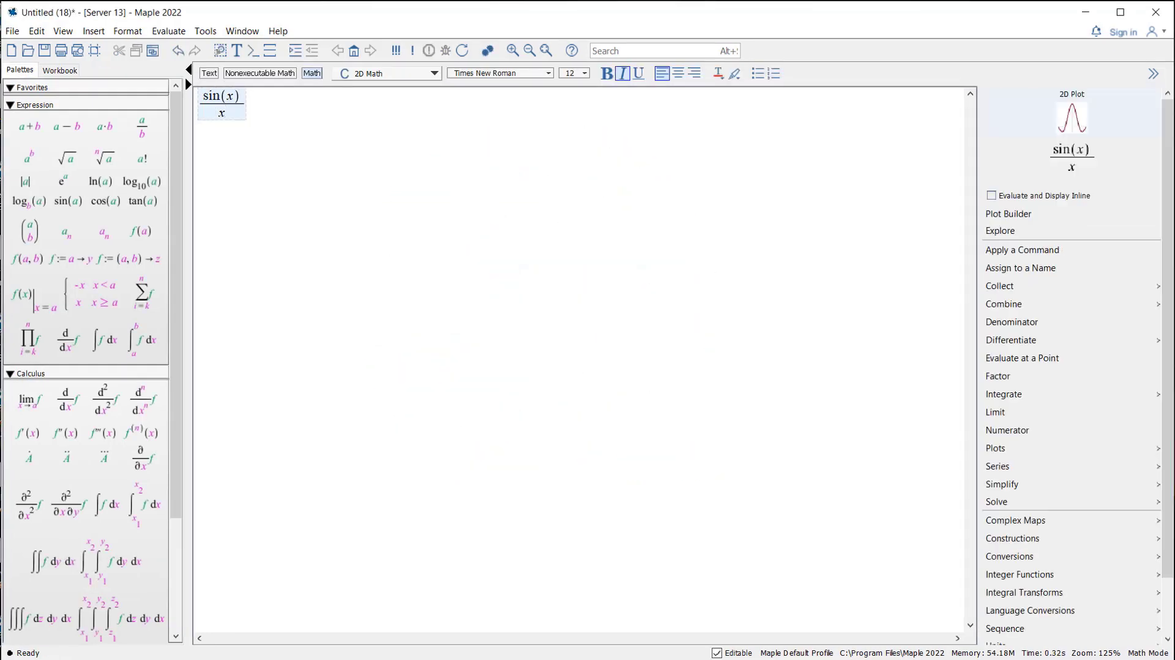
{"action": "key", "text": "Right"}
{"action": "type", "text": ", sin(x)/2x"}
{"action": "key", "text": "Right"}
{"action": "type", "text": ", sin(2x)/x"}
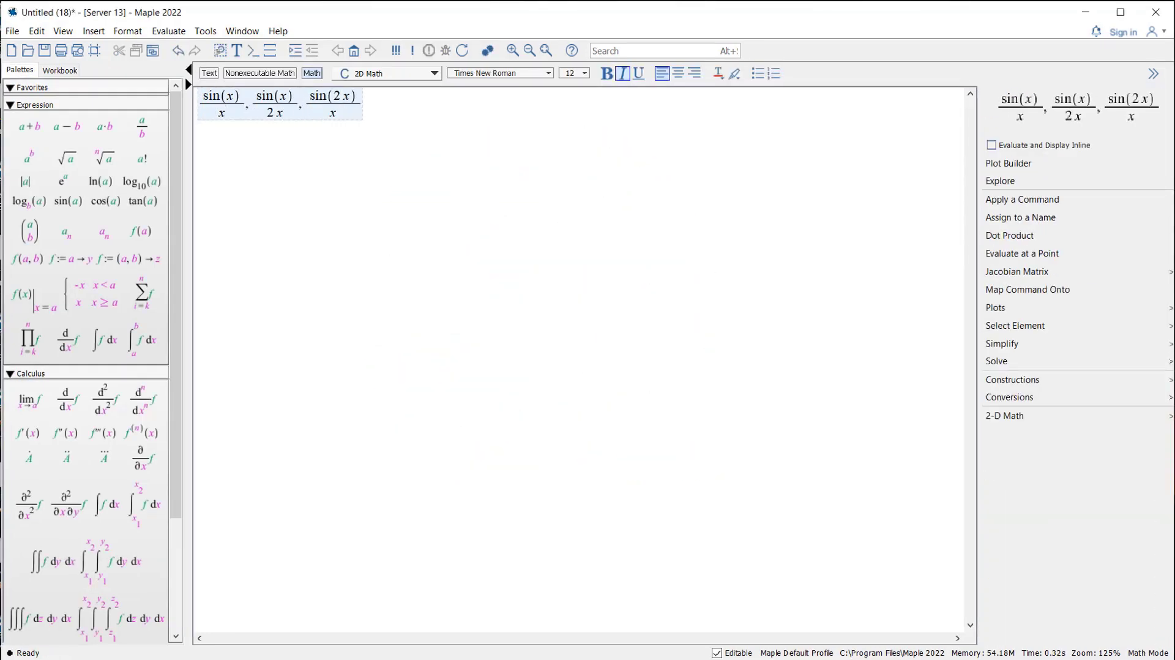
{"action": "left_click", "coordinate": [1008, 163]}
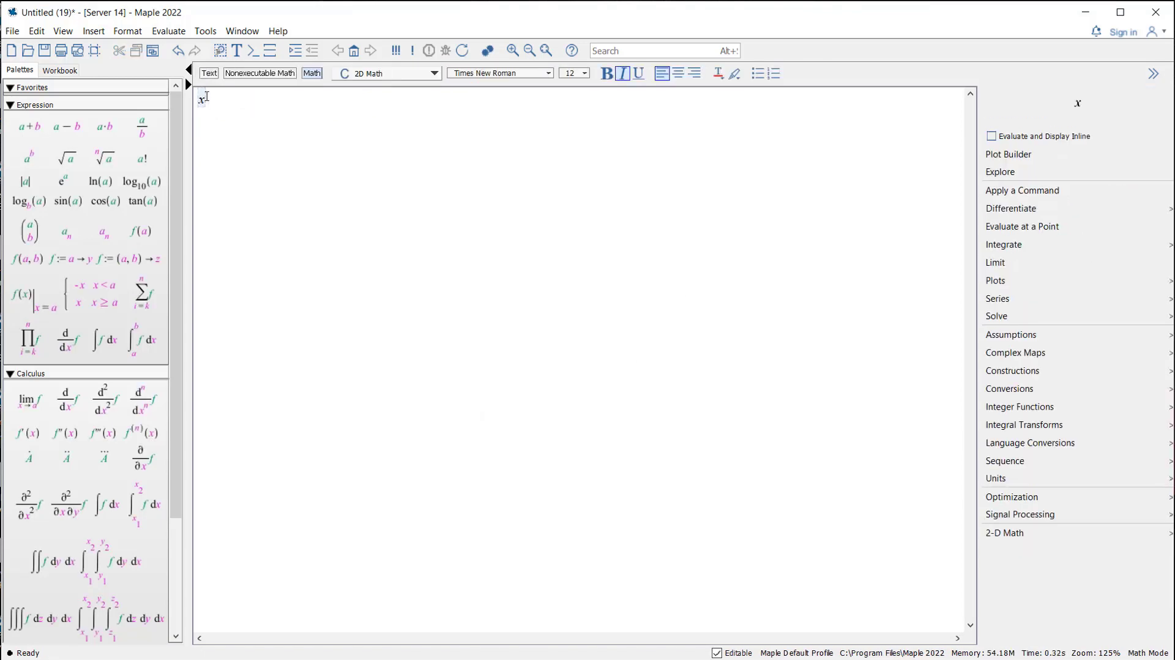
Enter x^2-y^2, x*y, (-x^2-y^2) and plot them together as a 3-D plot.
{"action": "type", "text": "x^2"}
{"action": "key", "text": "Right"}
{"action": "type", "text": "-y^2"}
{"action": "key", "text": "Right"}
{"action": "type", "text": ", x*y, (-x^2"}
{"action": "key", "text": "Right"}
{"action": "type", "text": "-y^2"}
{"action": "key", "text": "Right"}
{"action": "type", "text": ")"}
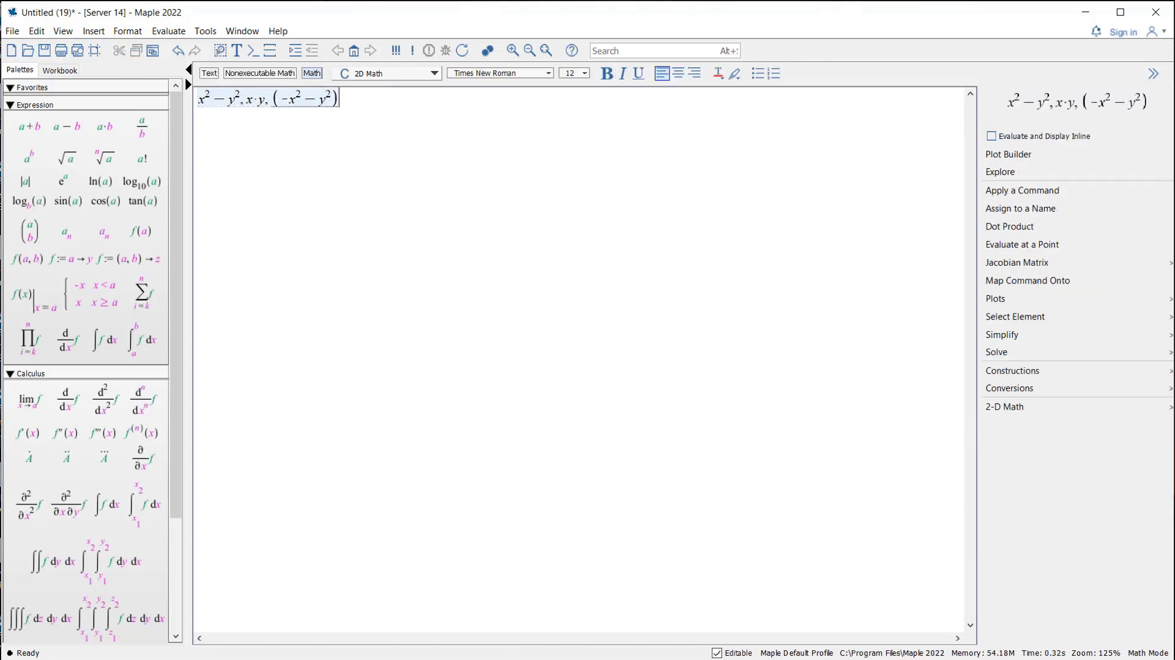
{"action": "left_click", "coordinate": [1003, 154]}
{"action": "left_click", "coordinate": [1065, 453]}
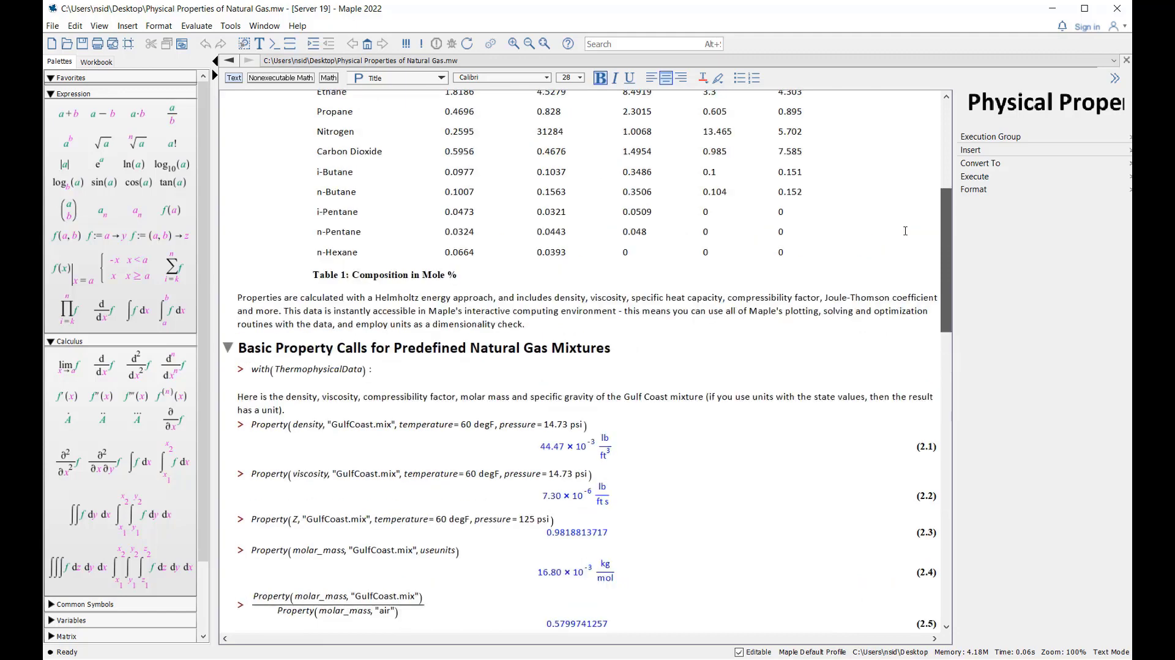
Switch the natural gas worksheet to Print Layout Mode from the File menu.
{"action": "scroll", "coordinate": [905, 231], "scroll_direction": "up", "scroll_amount": 5}
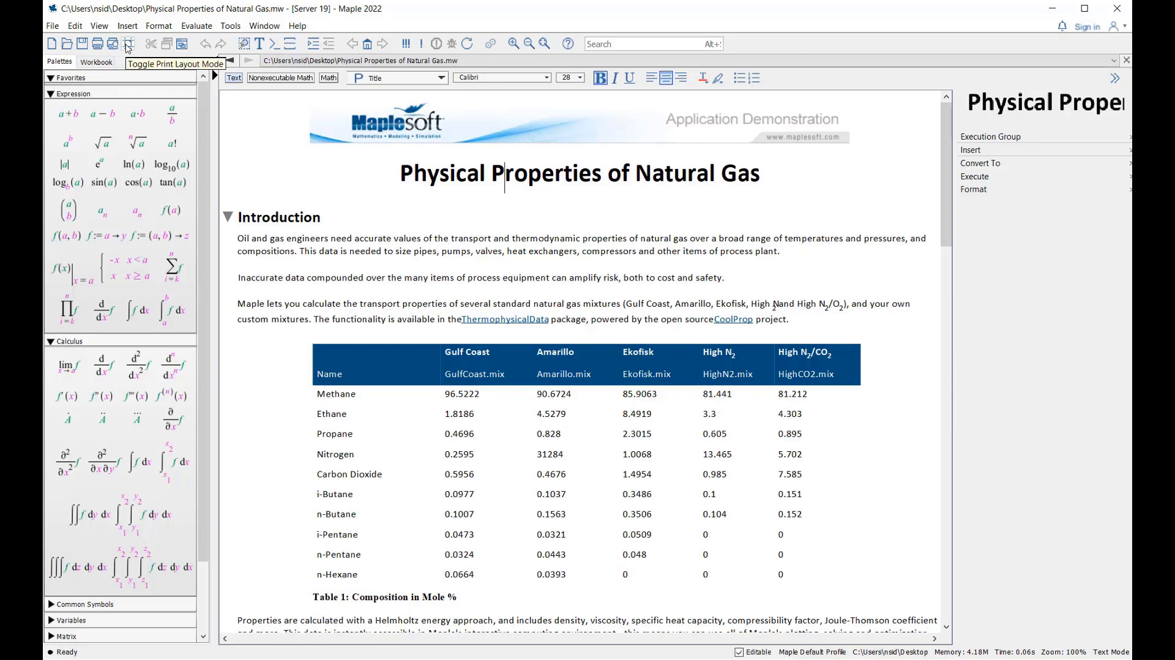
{"action": "left_click", "coordinate": [52, 27]}
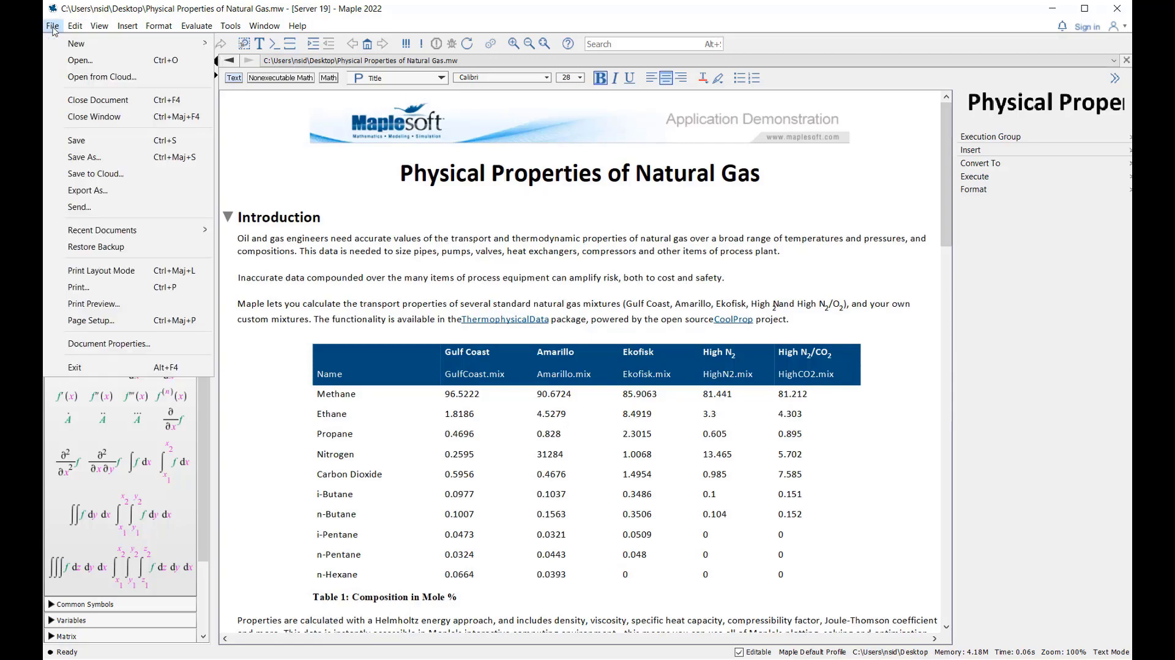
{"action": "left_click", "coordinate": [118, 264]}
{"action": "mouse_move", "coordinate": [942, 152]}
{"action": "left_mouse_down"}
{"action": "mouse_move", "coordinate": [941, 419]}
{"action": "mouse_move", "coordinate": [943, 151]}
{"action": "left_mouse_up"}
Select the Maplesoft banner, a composition table cell and the paragraph below the table.
{"action": "left_click", "coordinate": [350, 245]}
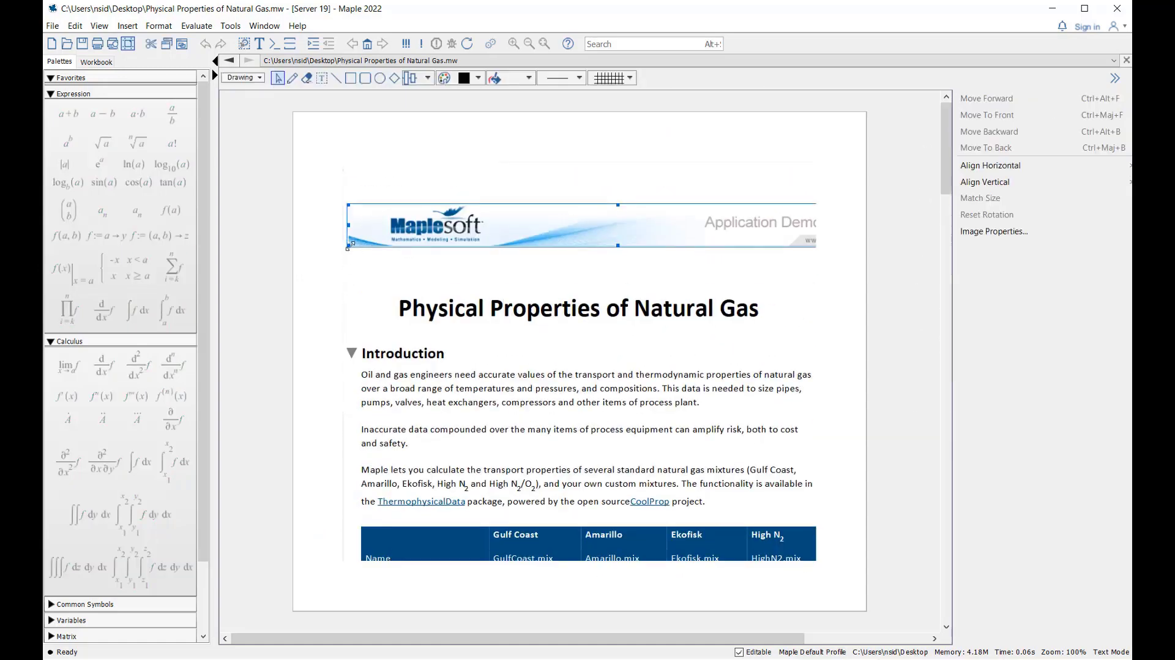
{"action": "scroll", "coordinate": [538, 299], "scroll_direction": "down", "scroll_amount": 10}
{"action": "left_click", "coordinate": [537, 300]}
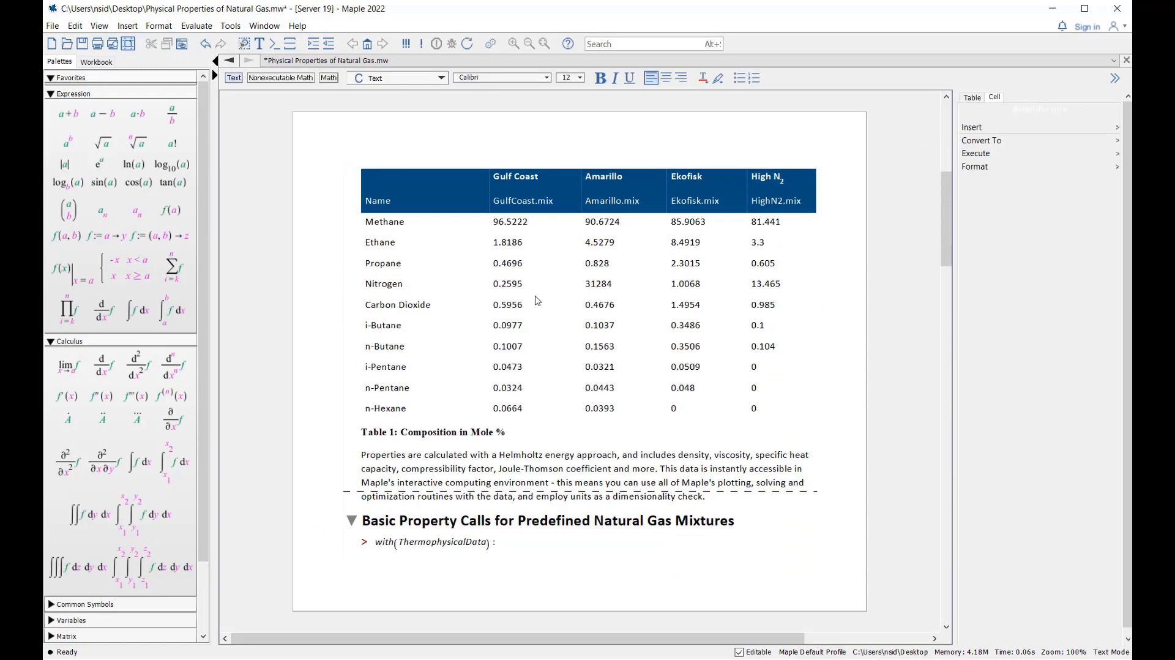
{"action": "scroll", "coordinate": [537, 299], "scroll_direction": "down", "scroll_amount": 4}
{"action": "left_click", "coordinate": [408, 358]}
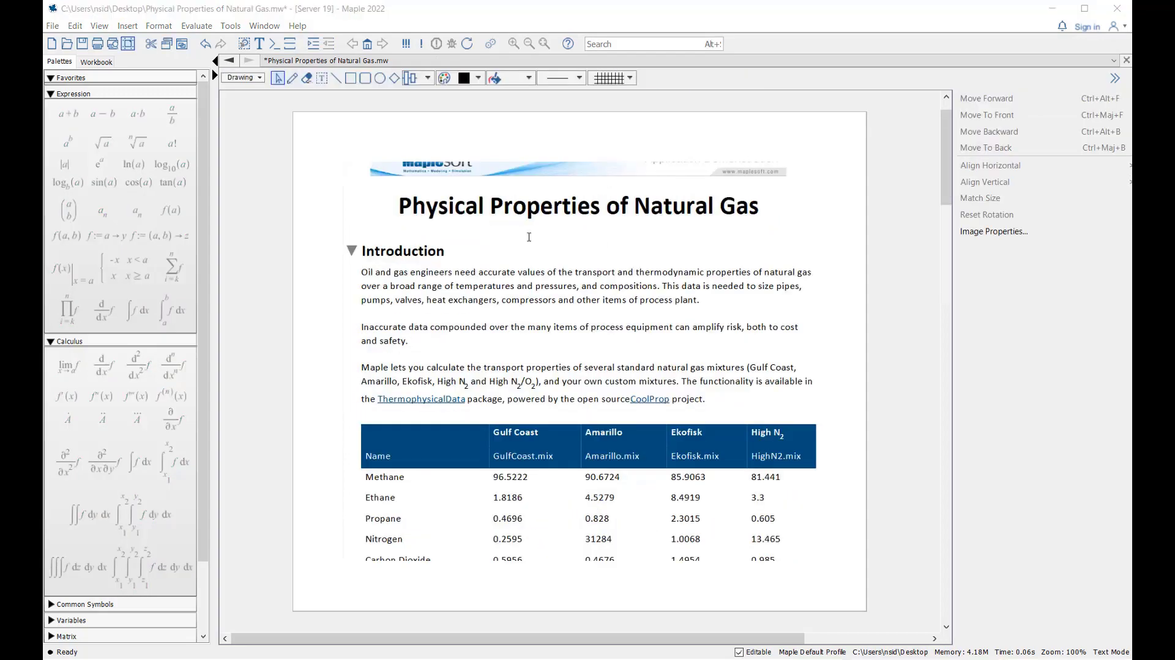
Page down to the Gulf Coast density plot and select it.
{"action": "scroll", "coordinate": [481, 411], "scroll_direction": "down", "scroll_amount": 15}
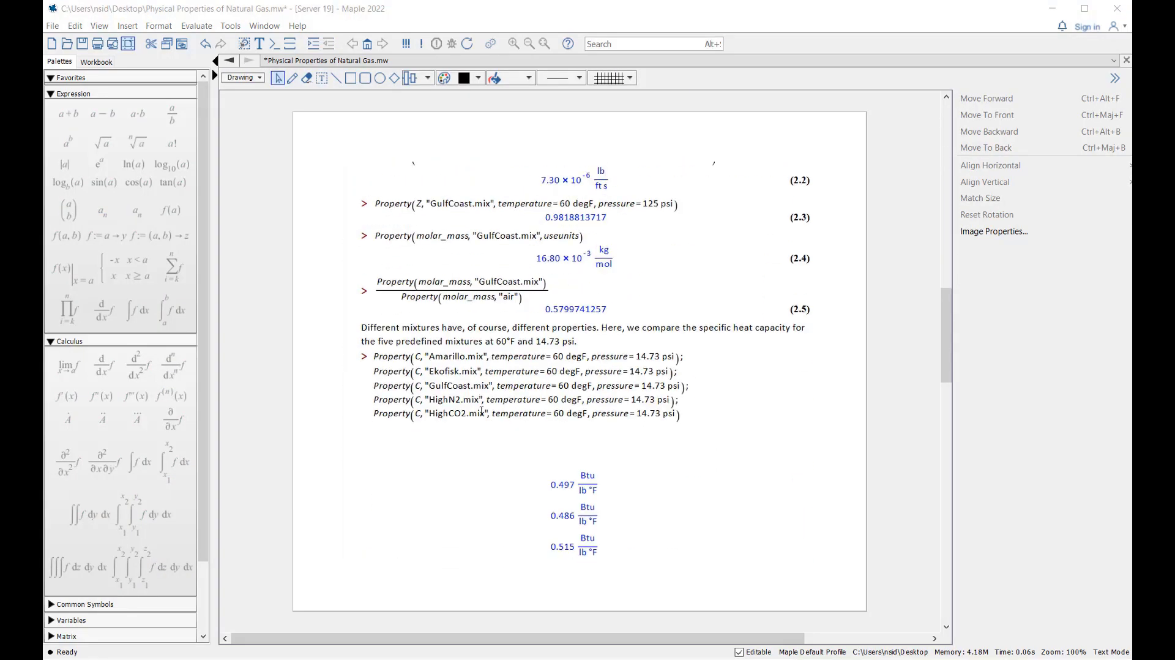
{"action": "scroll", "coordinate": [481, 411], "scroll_direction": "down", "scroll_amount": 15}
{"action": "scroll", "coordinate": [489, 401], "scroll_direction": "down", "scroll_amount": 6}
{"action": "left_click", "coordinate": [393, 520]}
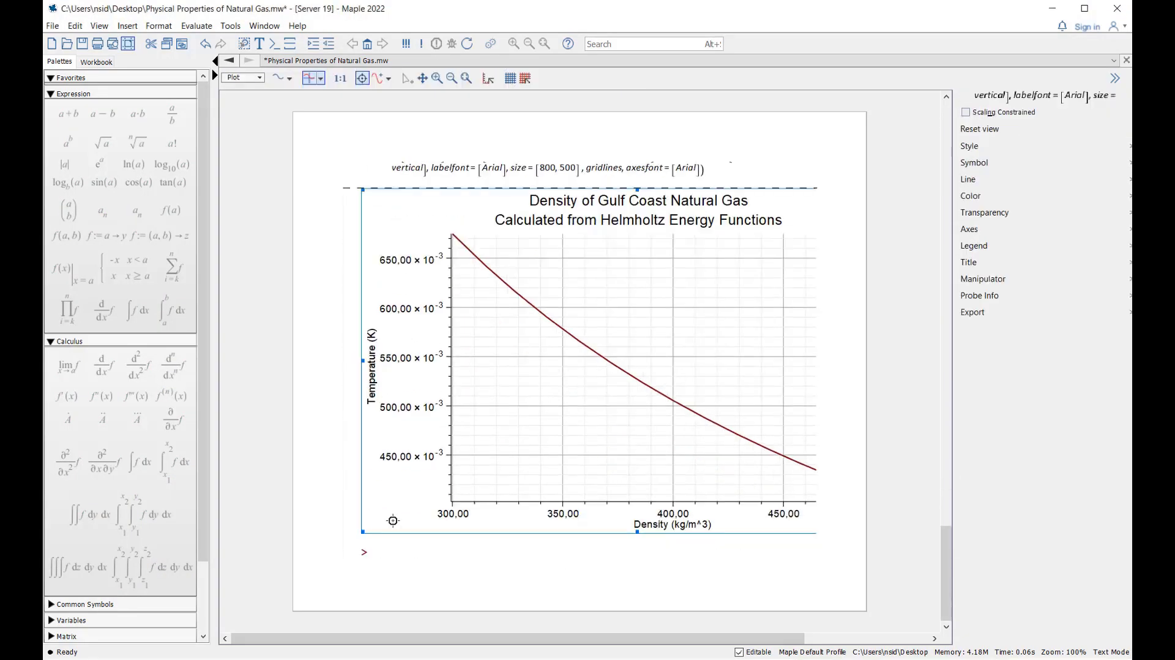
{"action": "scroll", "coordinate": [418, 504], "scroll_direction": "up", "scroll_amount": 7}
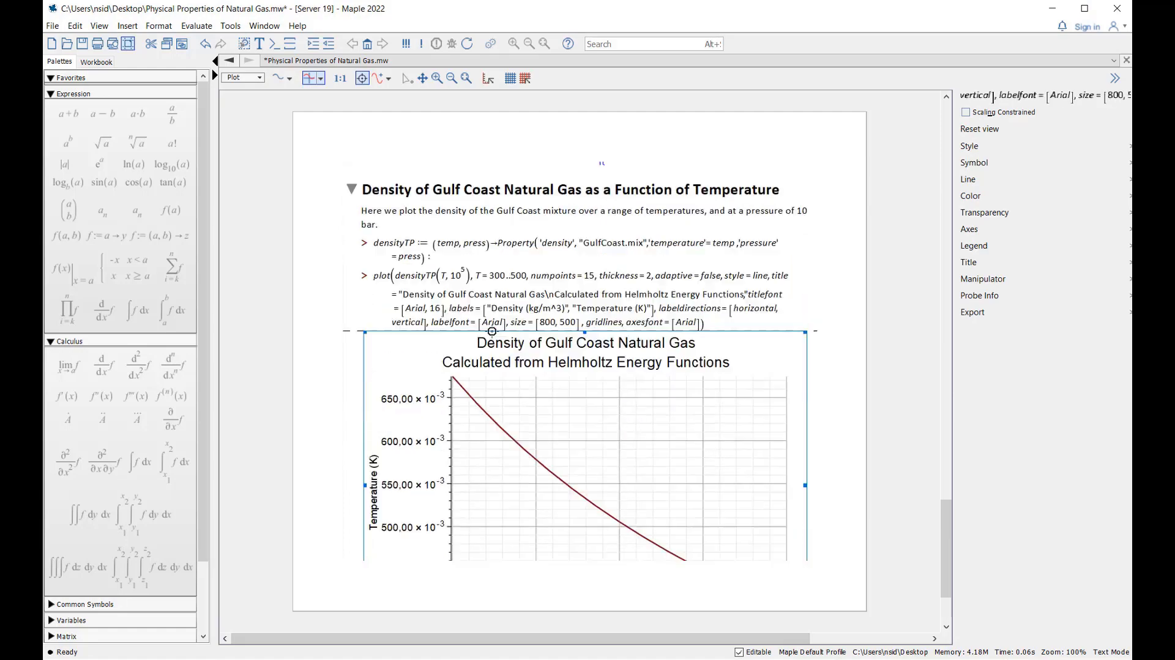
{"action": "left_click", "coordinate": [127, 26]}
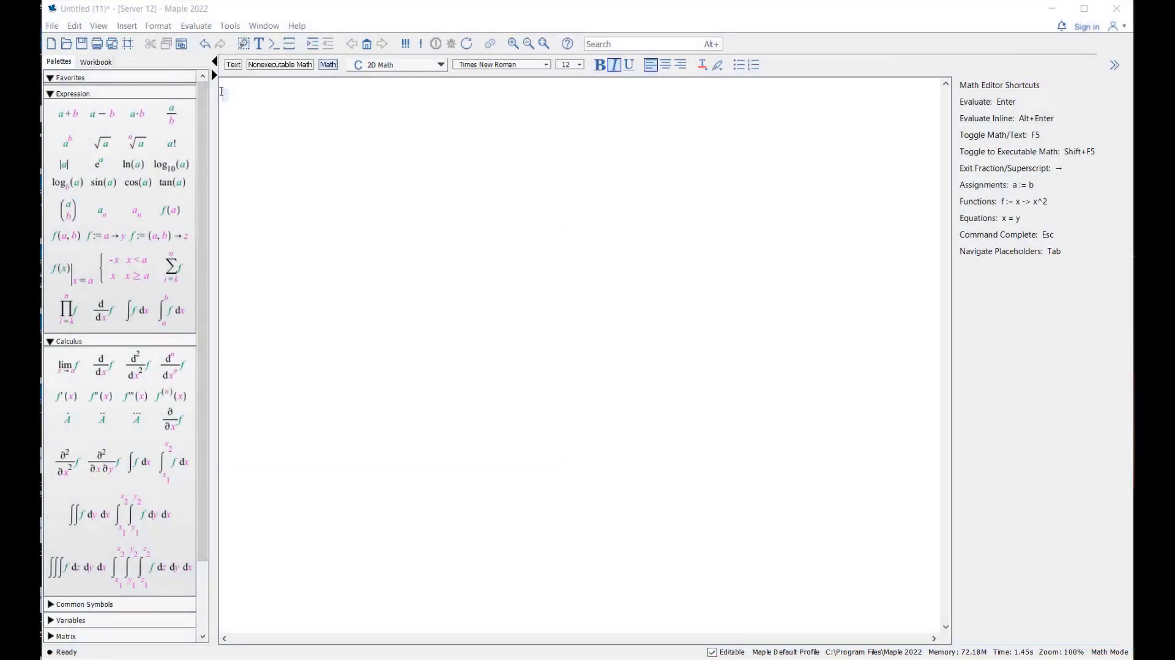
Search Help for ?ODE and enlarge the dsolve help page text.
{"action": "type", "text": "?"}
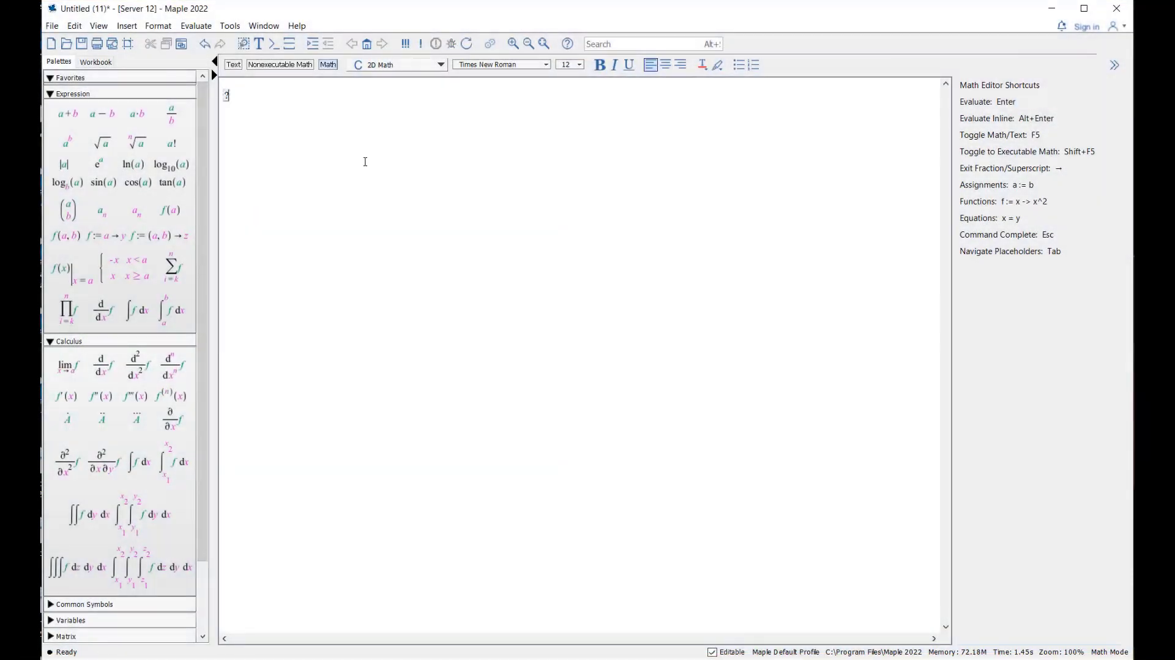
{"action": "type", "text": "ODE"}
{"action": "key", "text": "Return"}
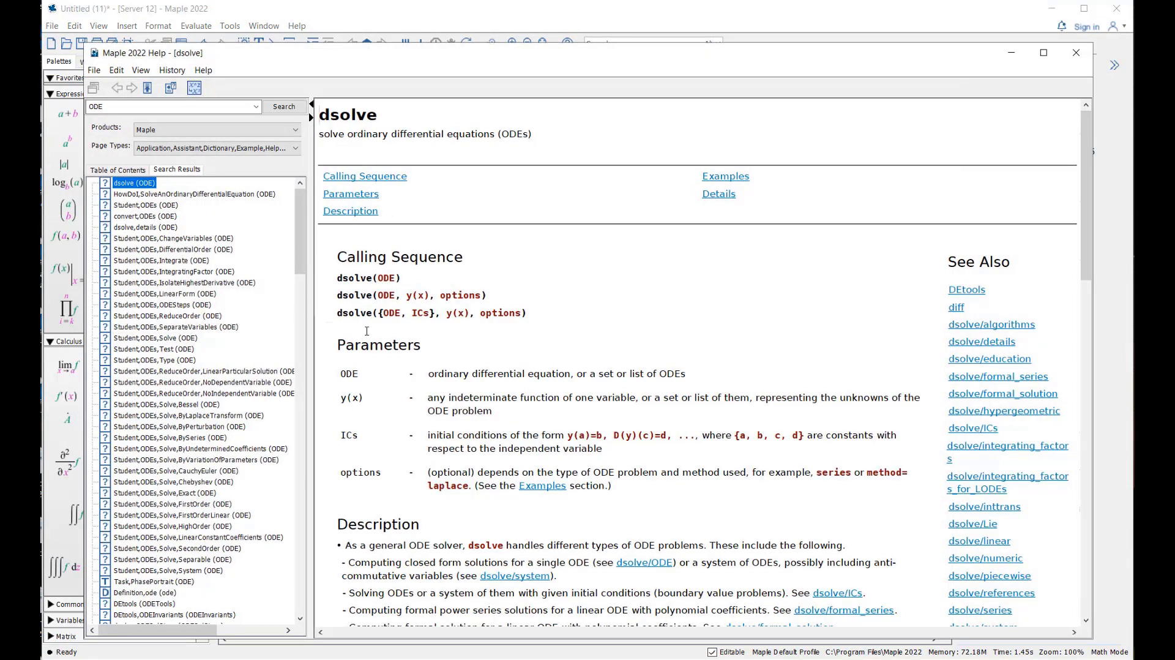
{"action": "scroll", "coordinate": [367, 331], "scroll_direction": "up", "scroll_amount": 1}
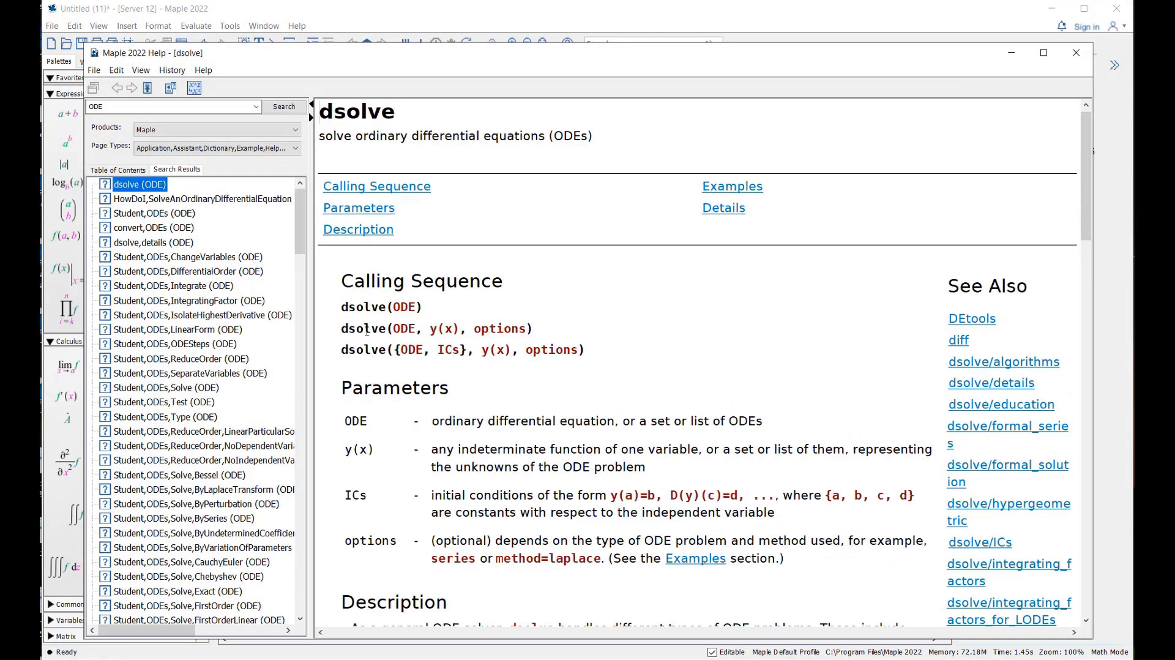
{"action": "scroll", "coordinate": [178, 313], "scroll_direction": "down", "scroll_amount": 10}
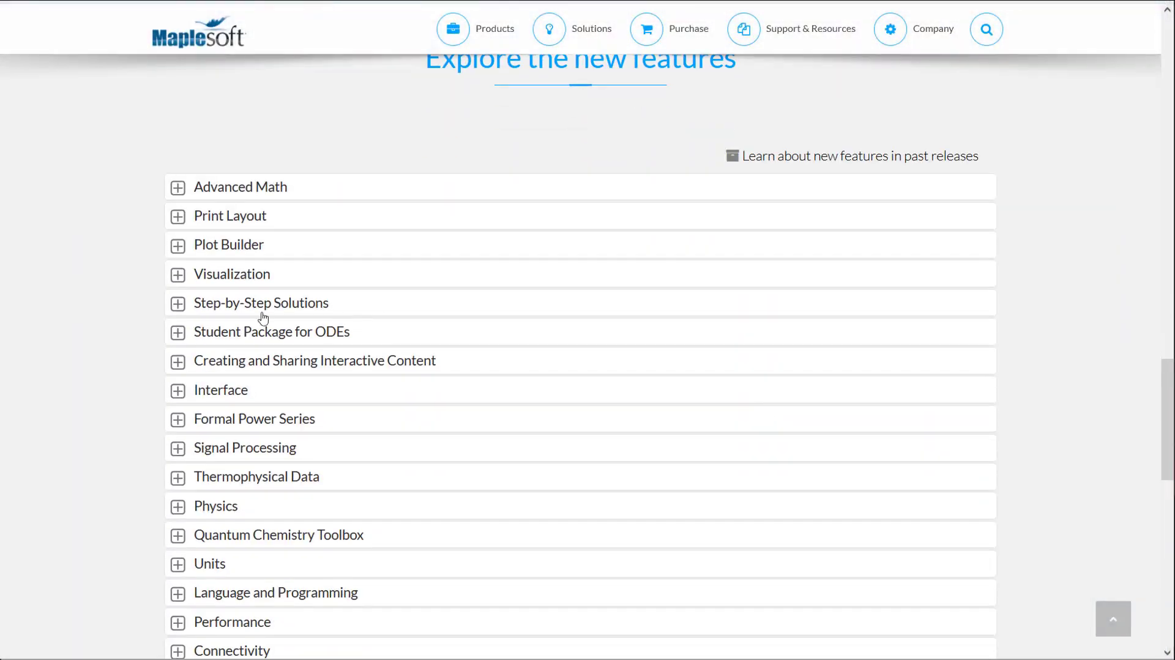
Expand the Student Package for ODEs, Language and Programming, and Connectivity entries.
{"action": "left_click", "coordinate": [178, 331]}
{"action": "scroll", "coordinate": [588, 433], "scroll_direction": "down", "scroll_amount": 1}
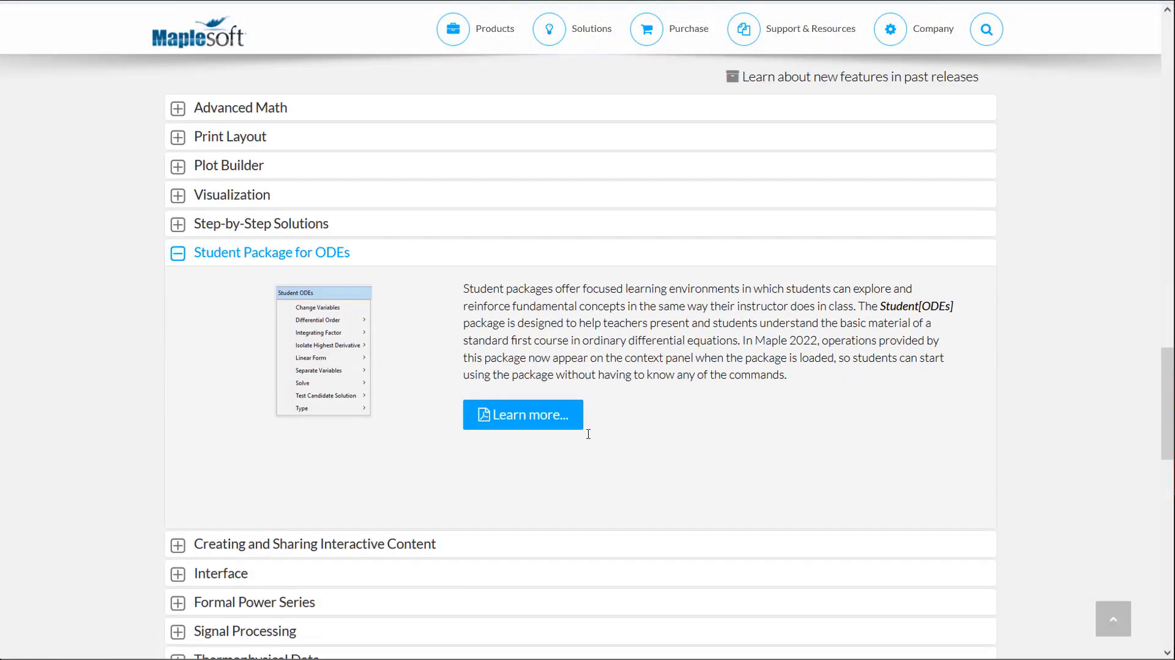
{"action": "scroll", "coordinate": [588, 434], "scroll_direction": "down", "scroll_amount": 5}
{"action": "left_click", "coordinate": [300, 406]}
{"action": "scroll", "coordinate": [542, 399], "scroll_direction": "down", "scroll_amount": 1}
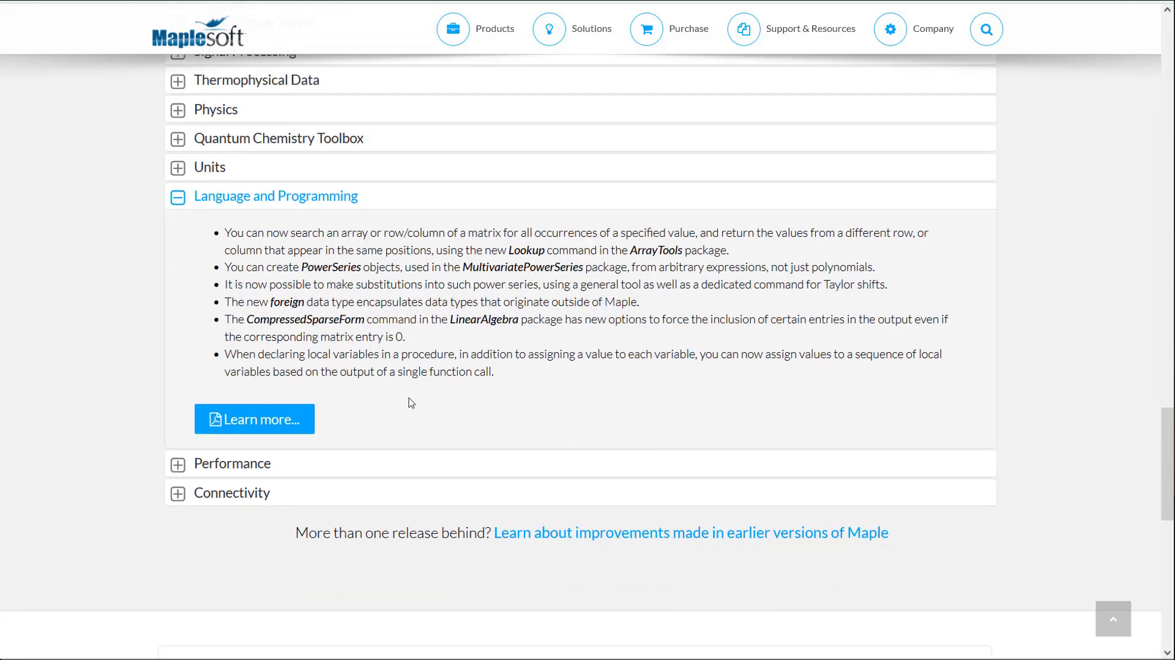
{"action": "left_click", "coordinate": [178, 493]}
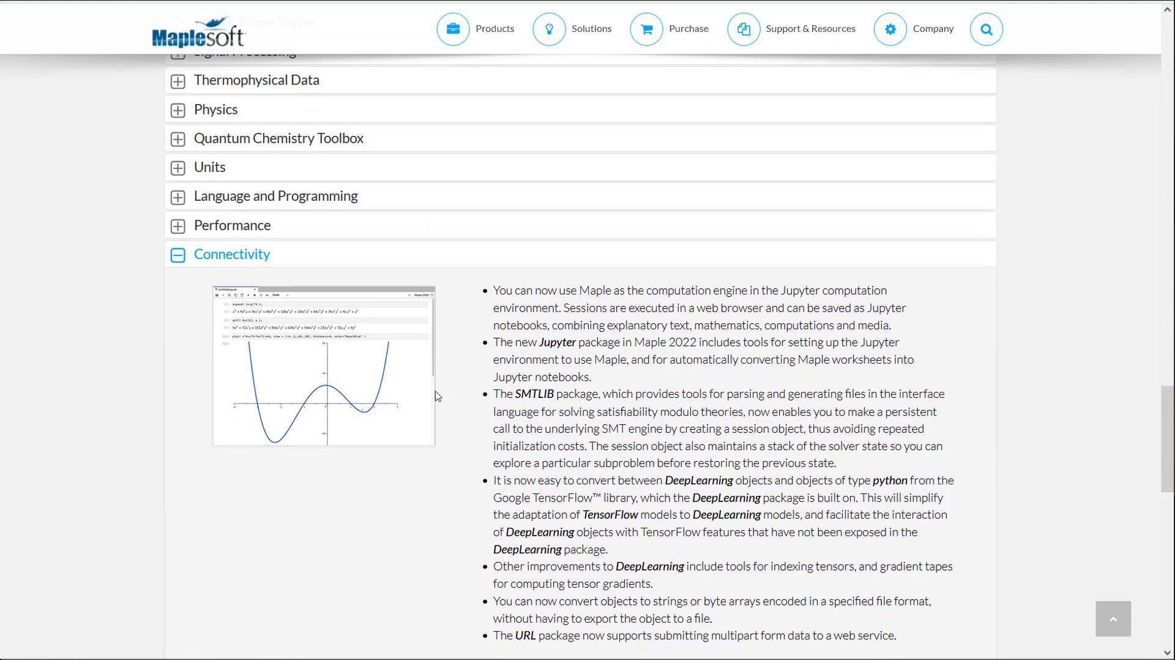
Follow the link on earlier Maple versions' improvements and scroll through the Product History page.
{"action": "scroll", "coordinate": [437, 396], "scroll_direction": "down", "scroll_amount": 2}
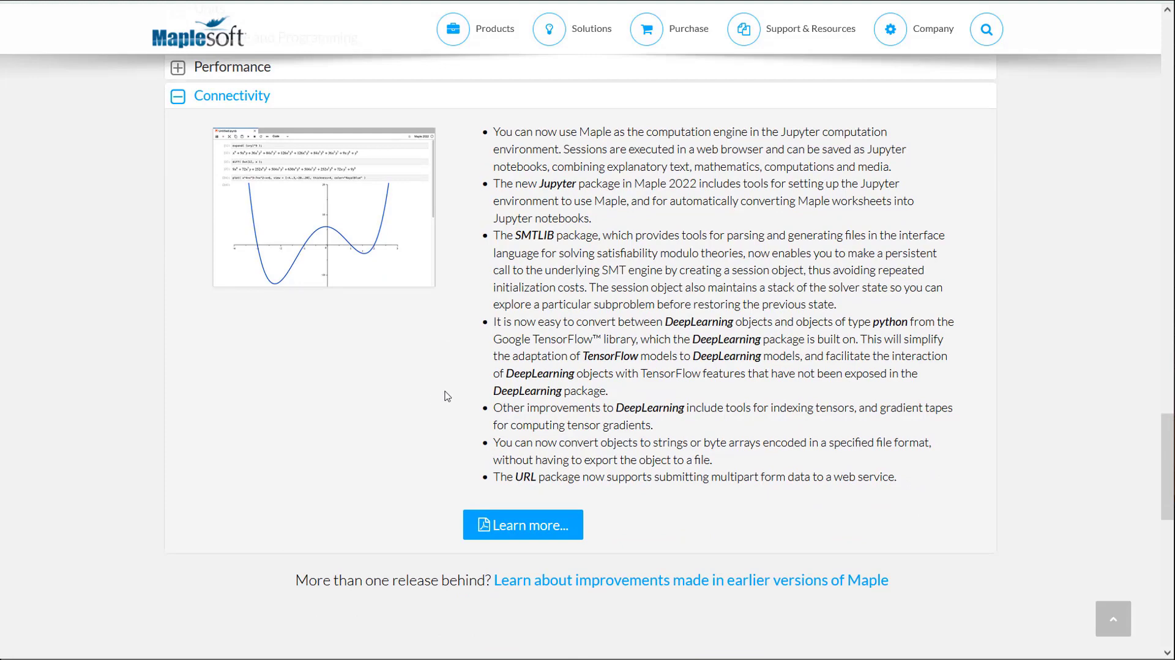
{"action": "scroll", "coordinate": [597, 478], "scroll_direction": "down", "scroll_amount": 1}
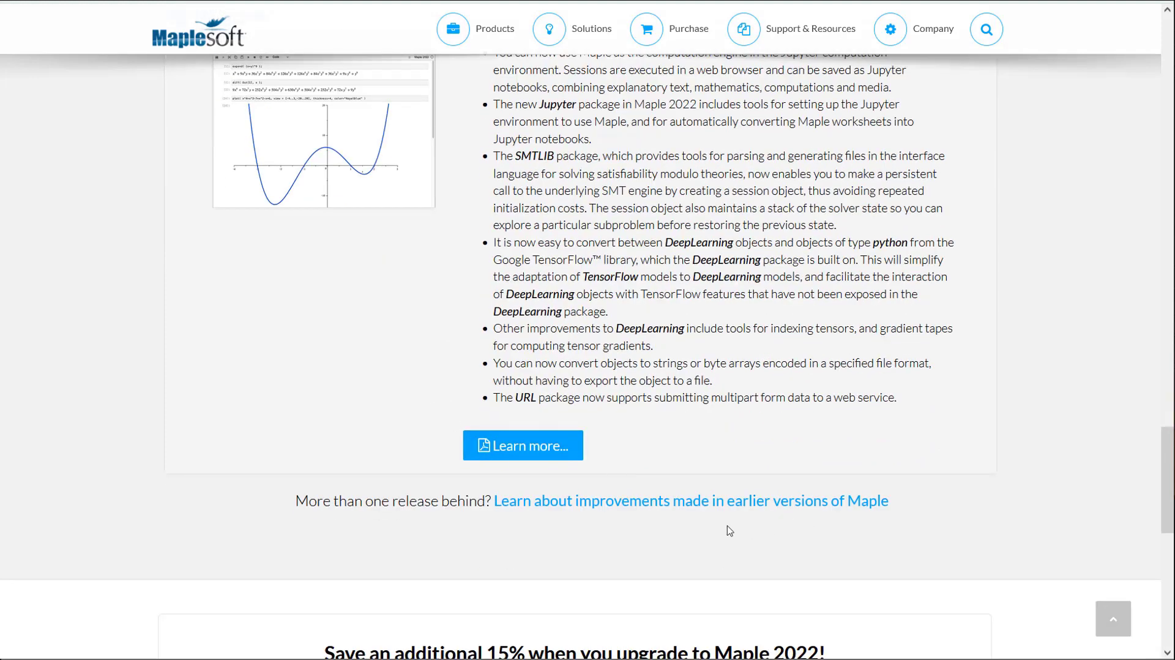
{"action": "left_click", "coordinate": [708, 502]}
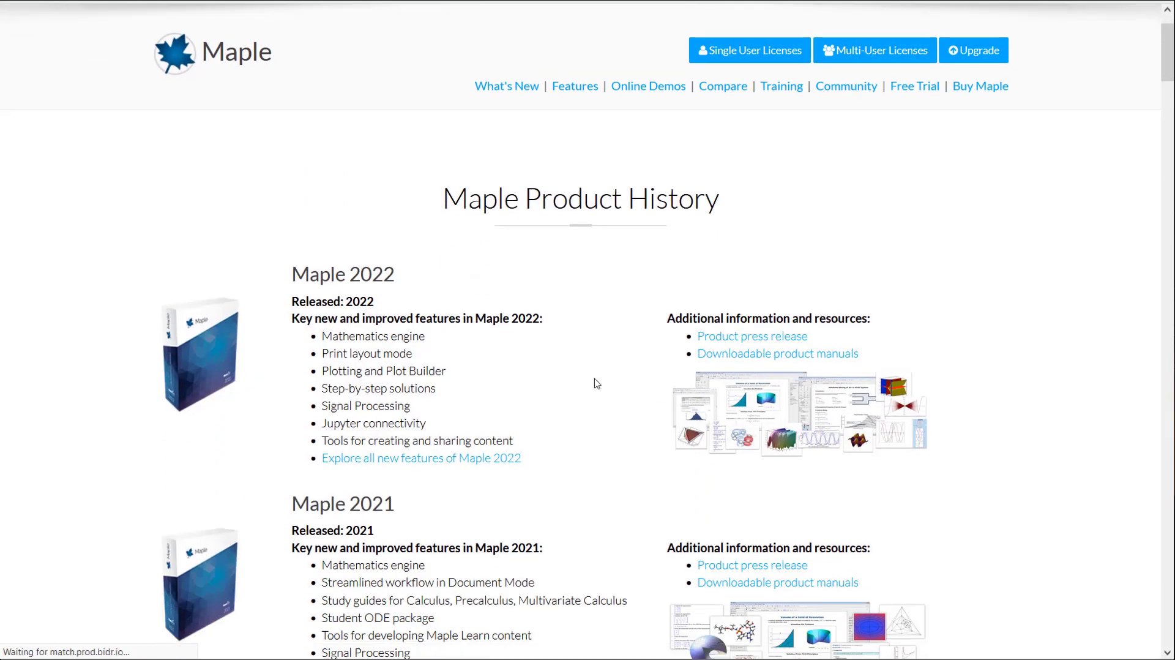
{"action": "scroll", "coordinate": [592, 383], "scroll_direction": "down", "scroll_amount": 7}
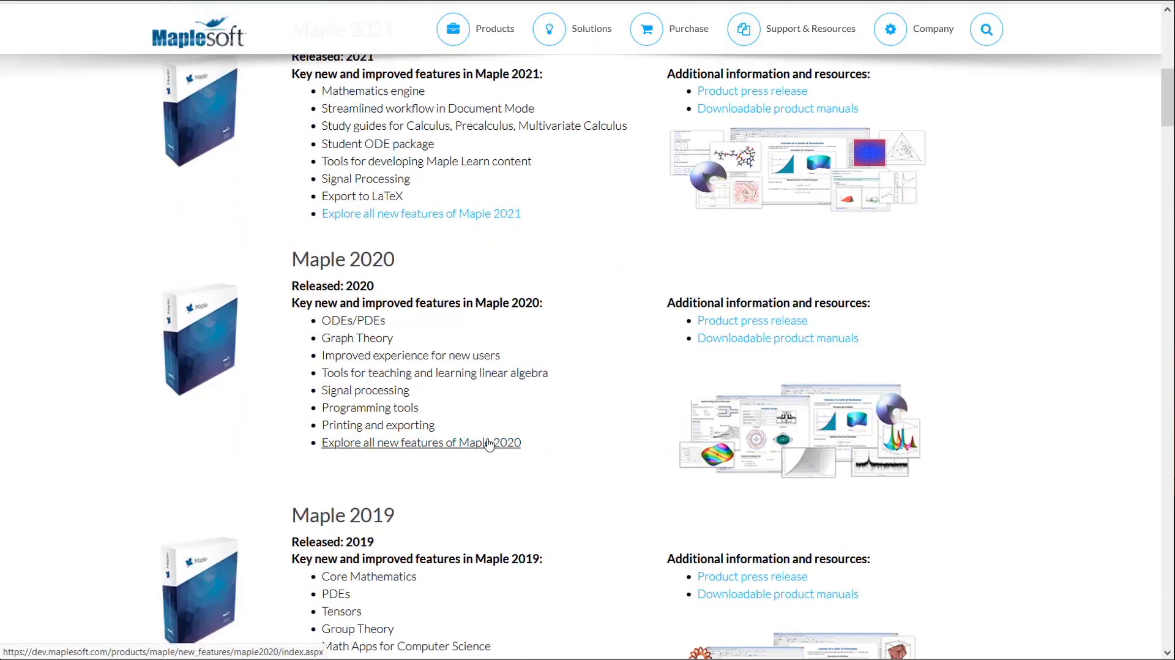